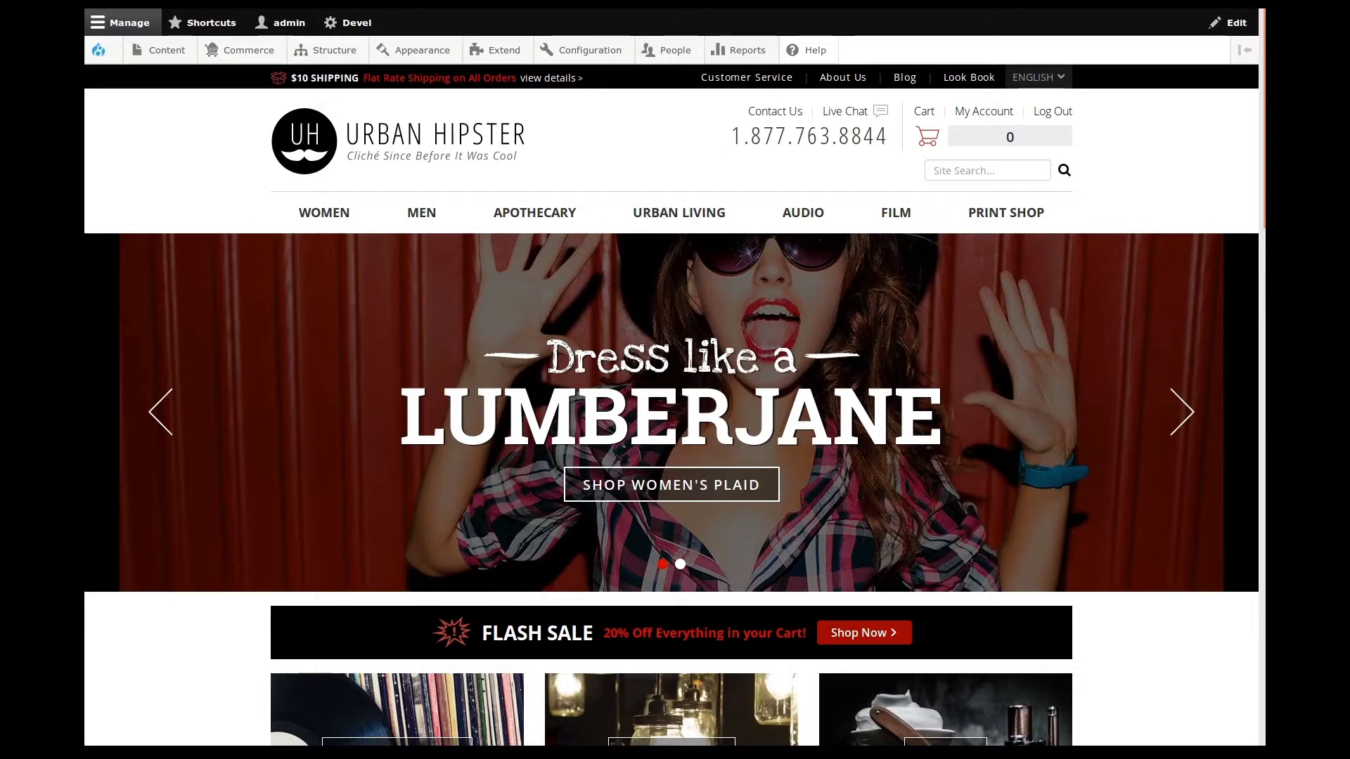
- Search the storefront for 'dress'
click(953, 168)
text(dress)
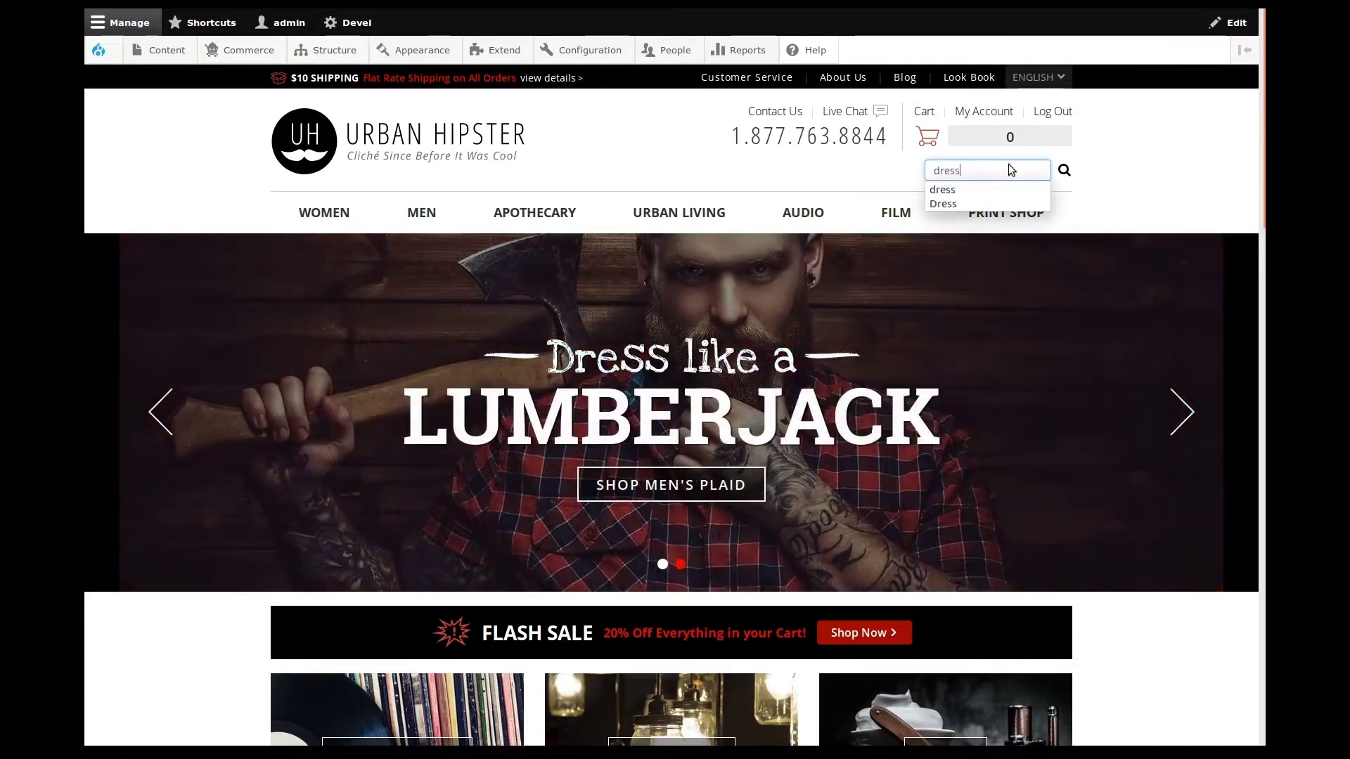
click(1064, 170)
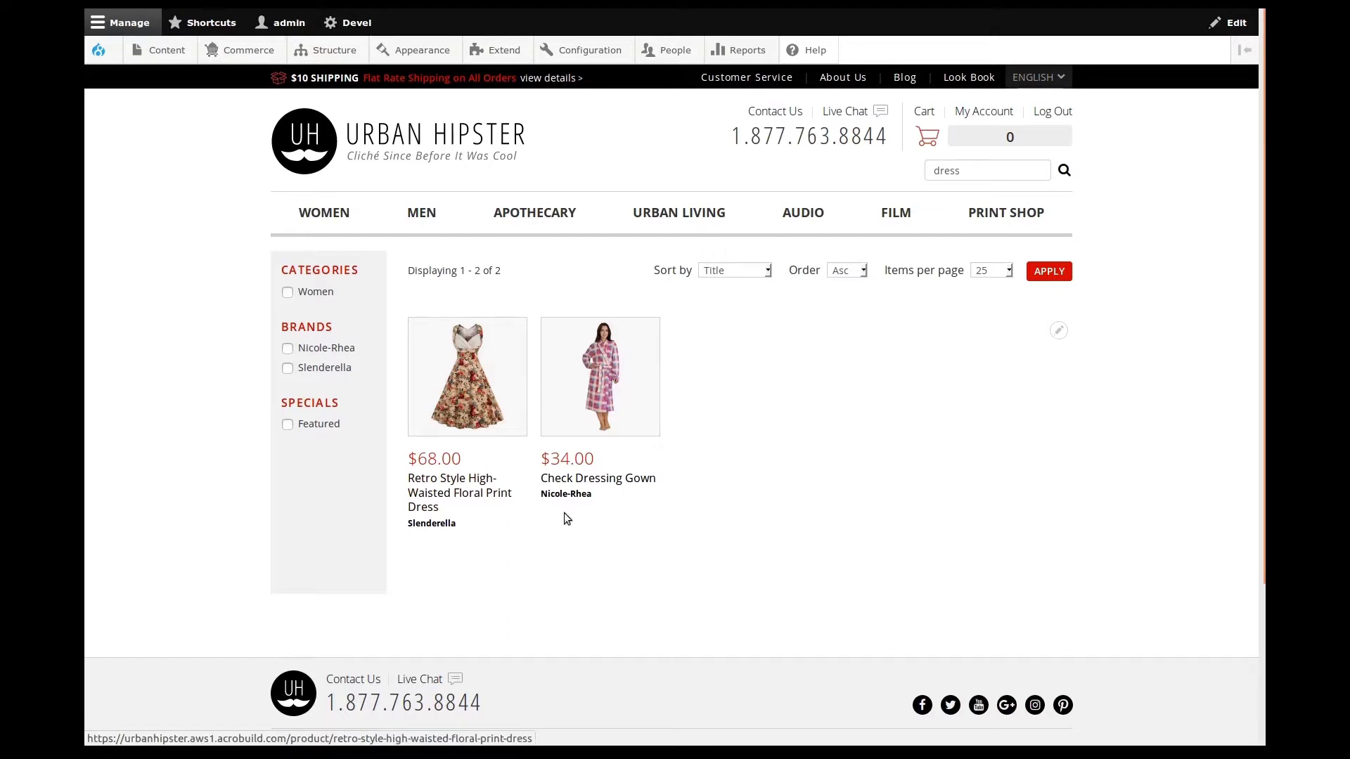
- Search for the brand 'slenderella', which returns no products
drag(971, 173, 934, 170)
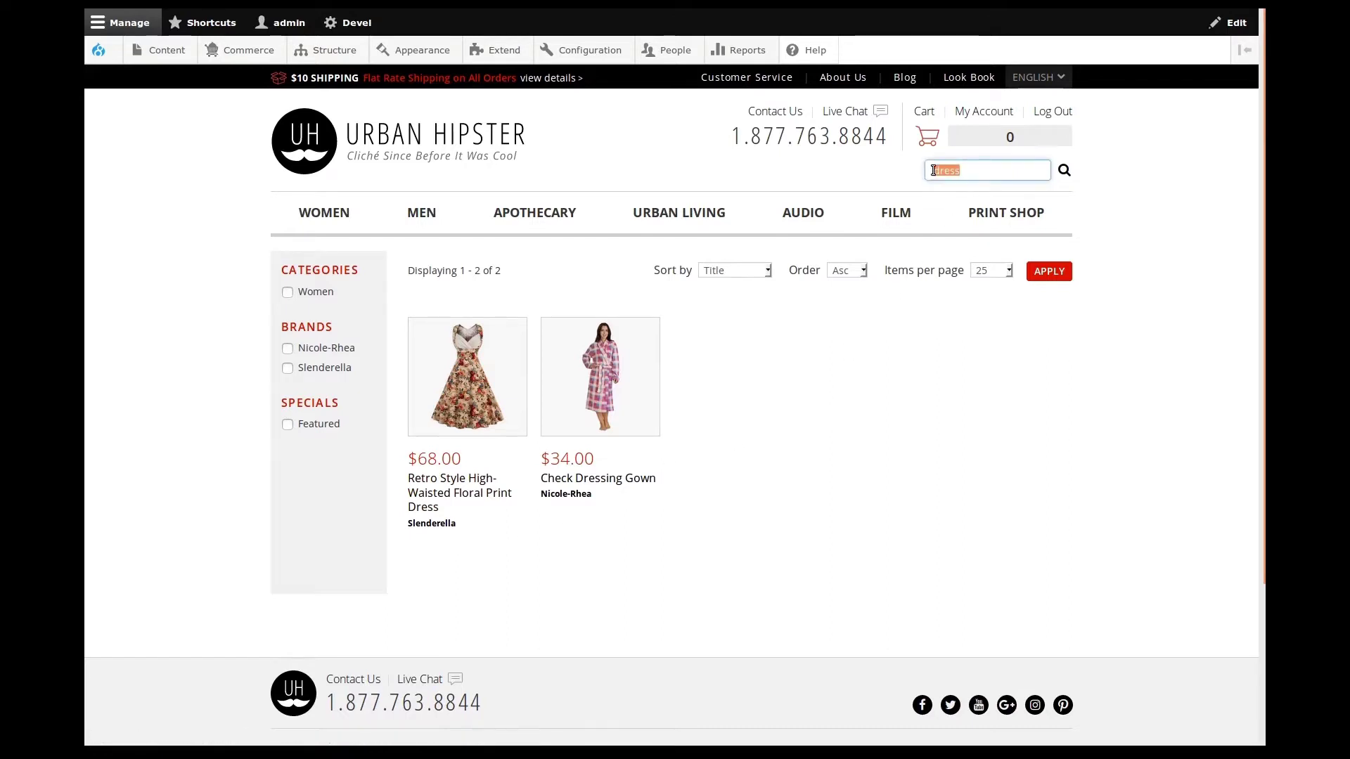
text(slenderella)
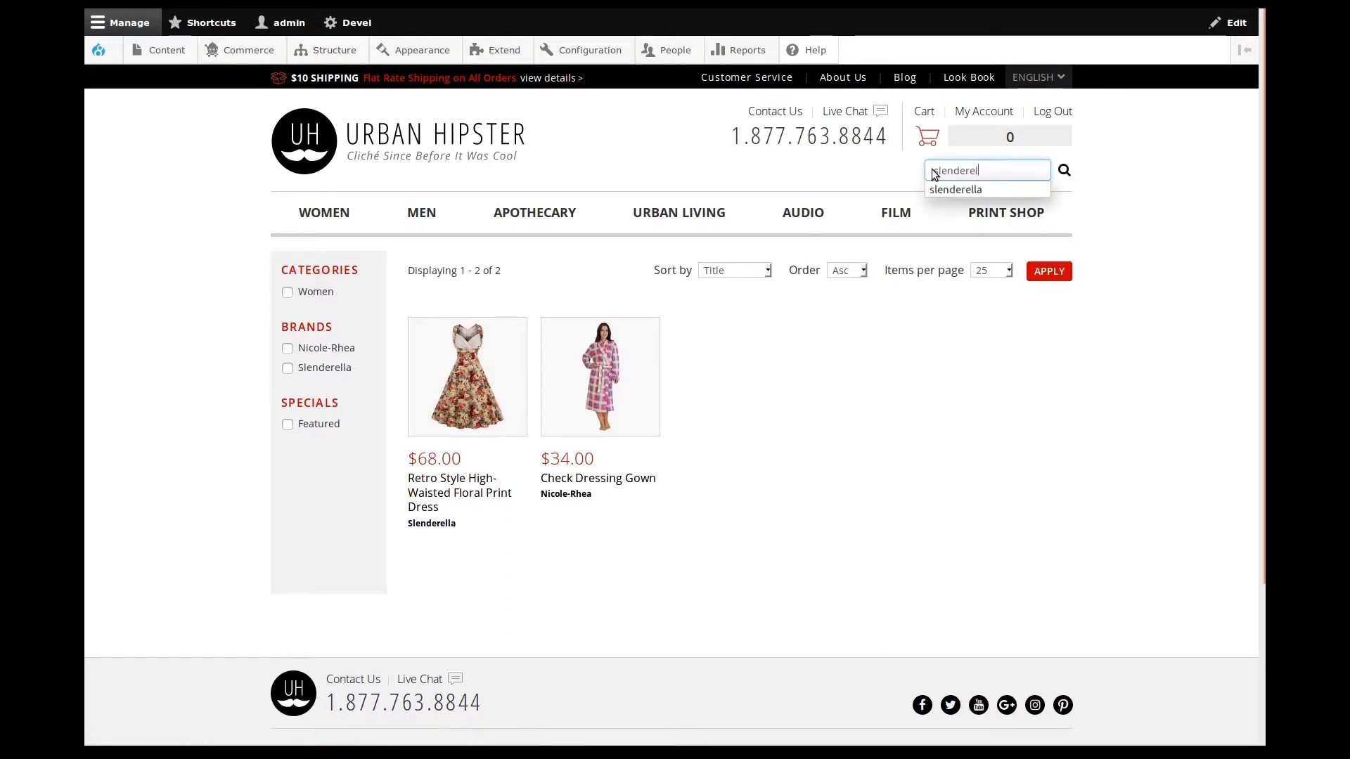
click(1064, 170)
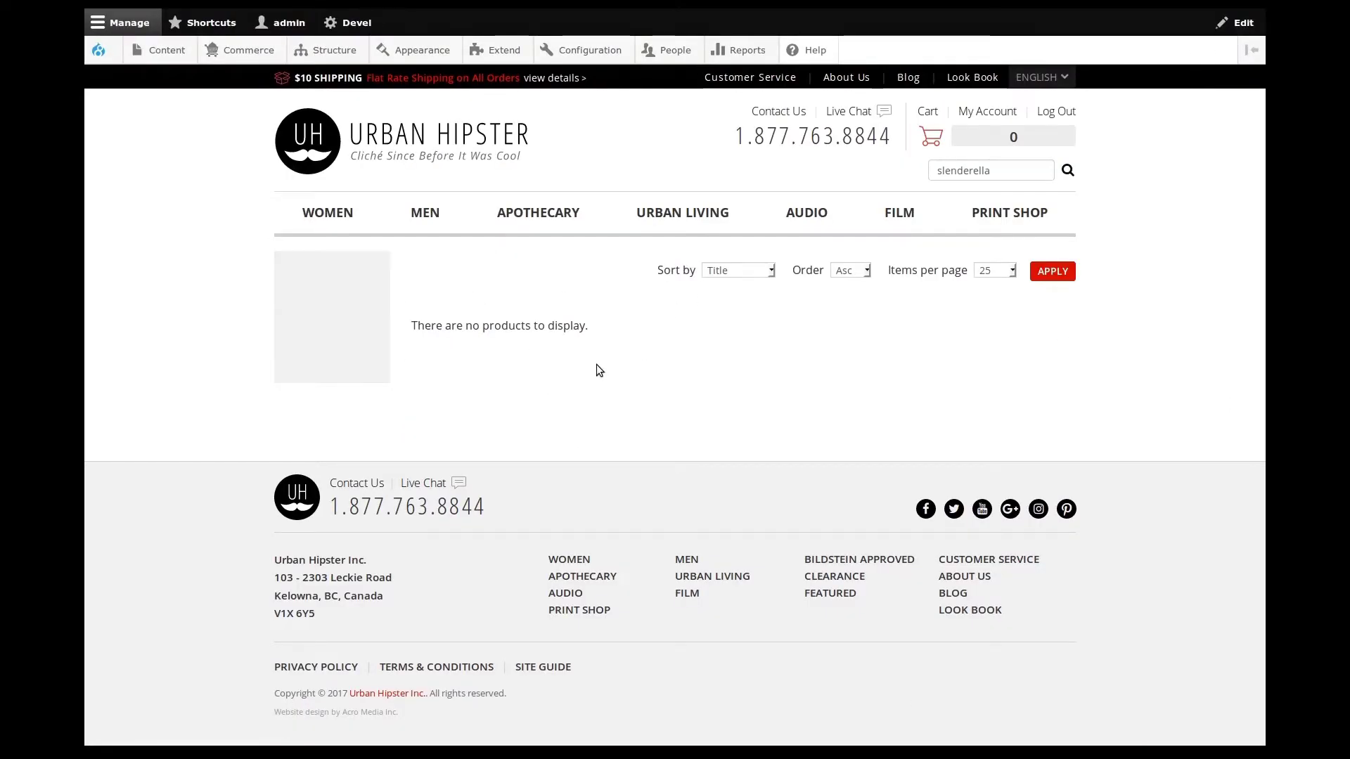
- Search for 'dress' again to list the floral dress and dressing gown
double_click(960, 172)
text(dres)
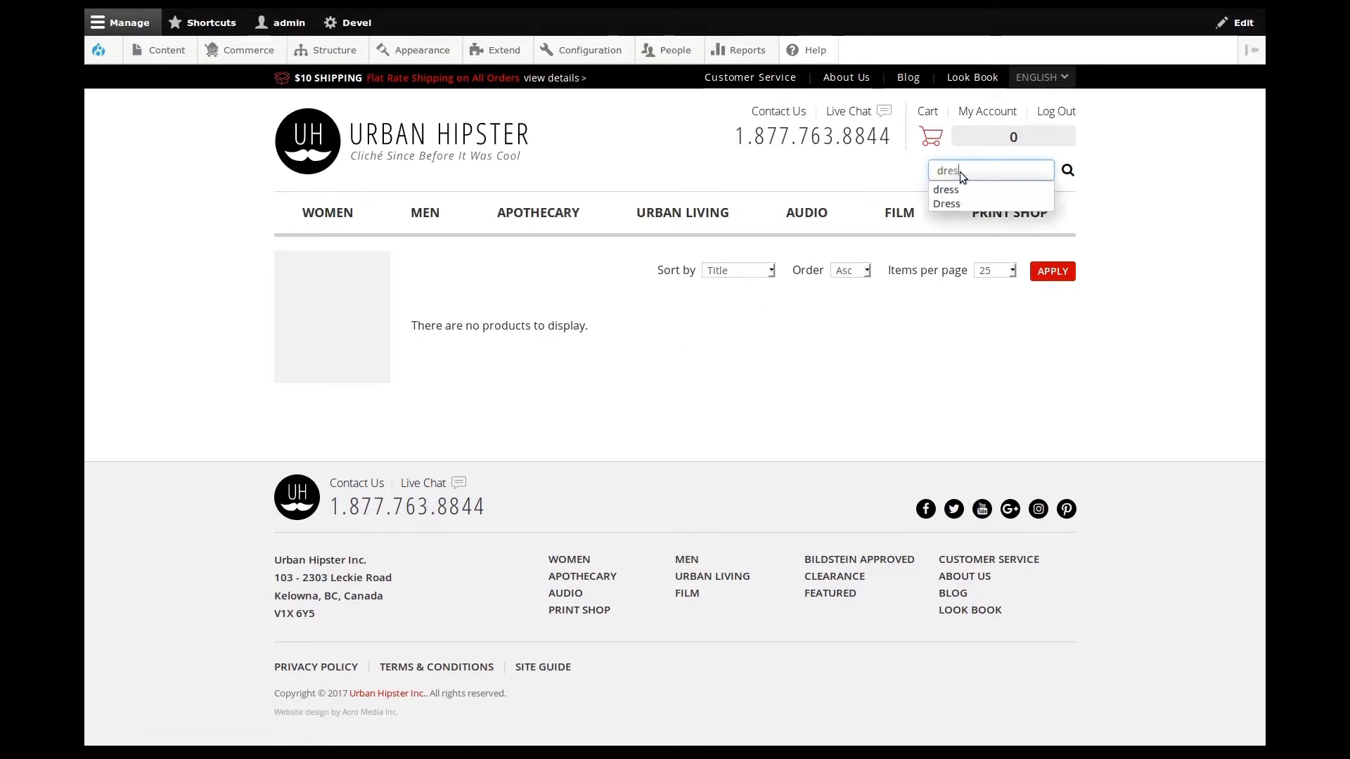
text(s)
click(1066, 171)
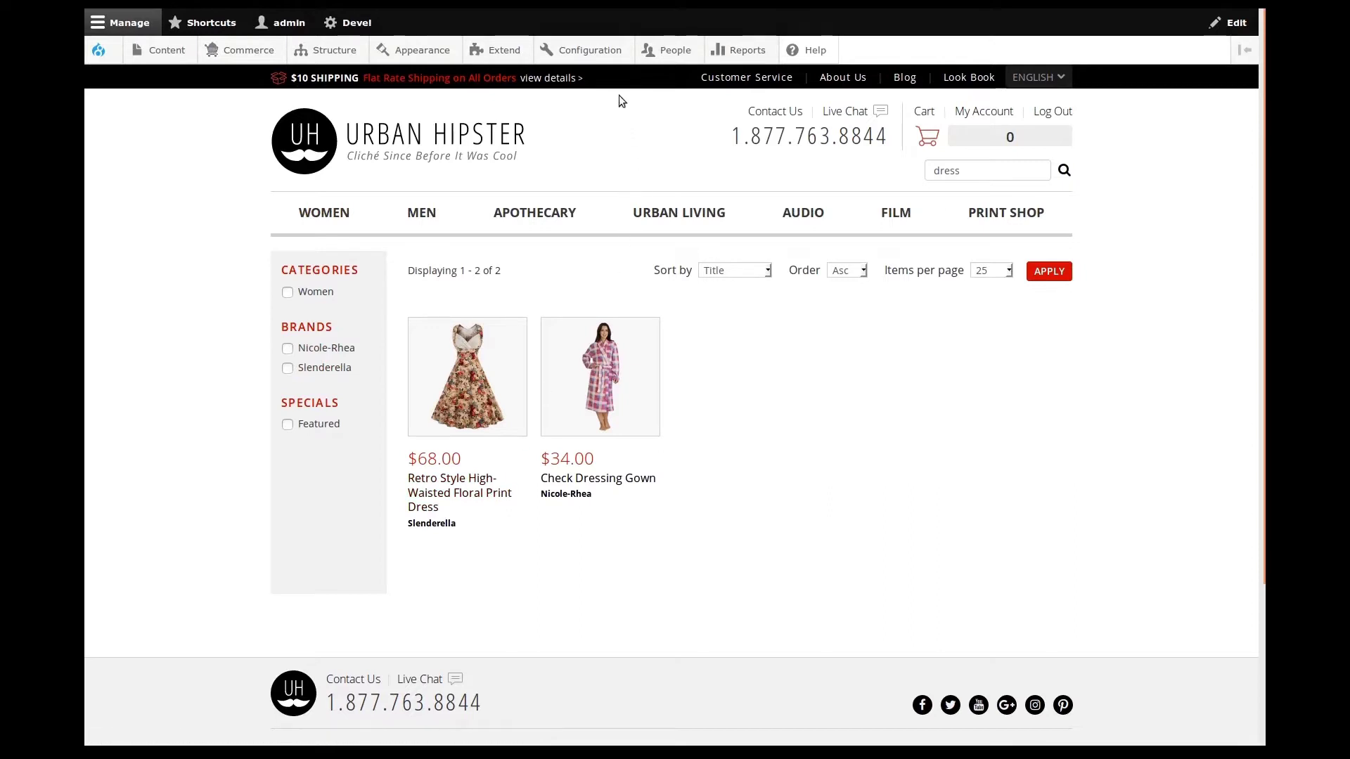
- Open Search API configuration and edit the Products index on the Solr 5 server
mouse_move(590, 50)
mouse_move(610, 248)
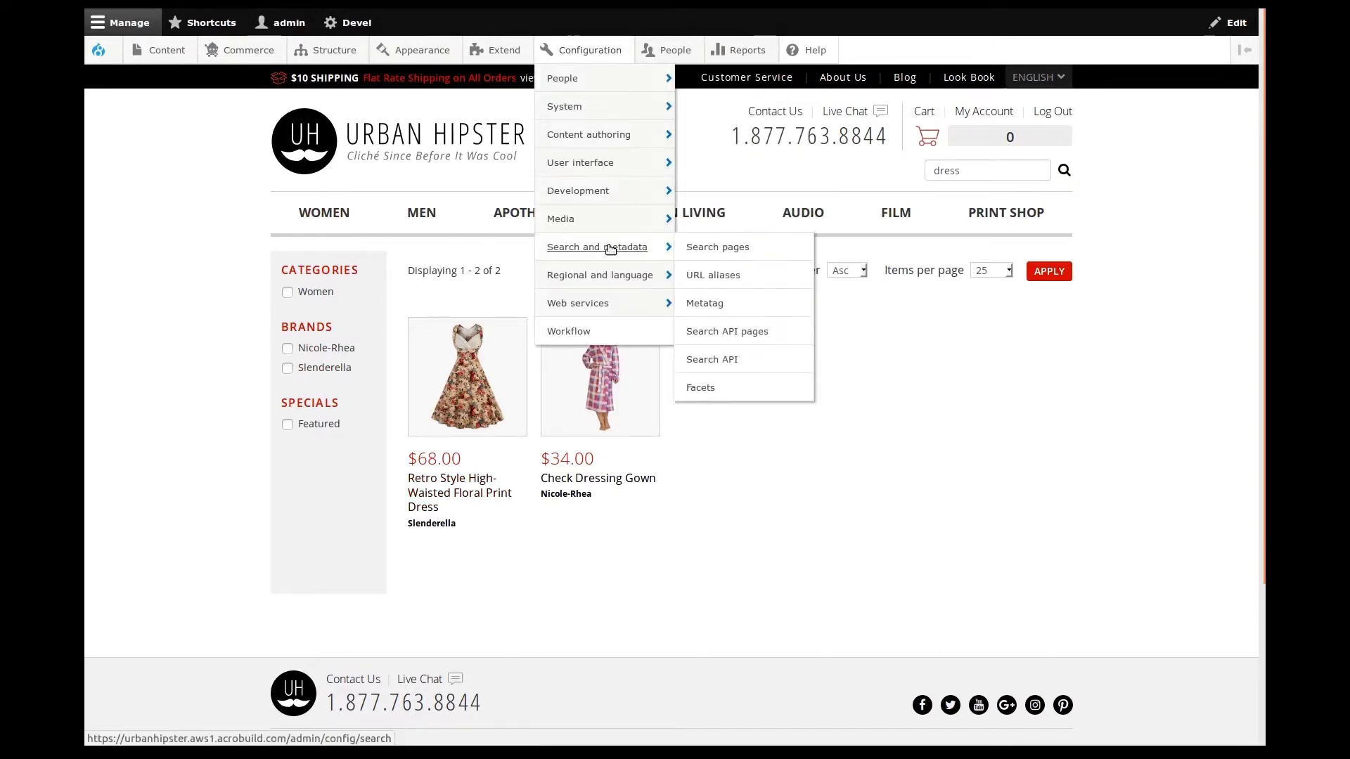
click(715, 362)
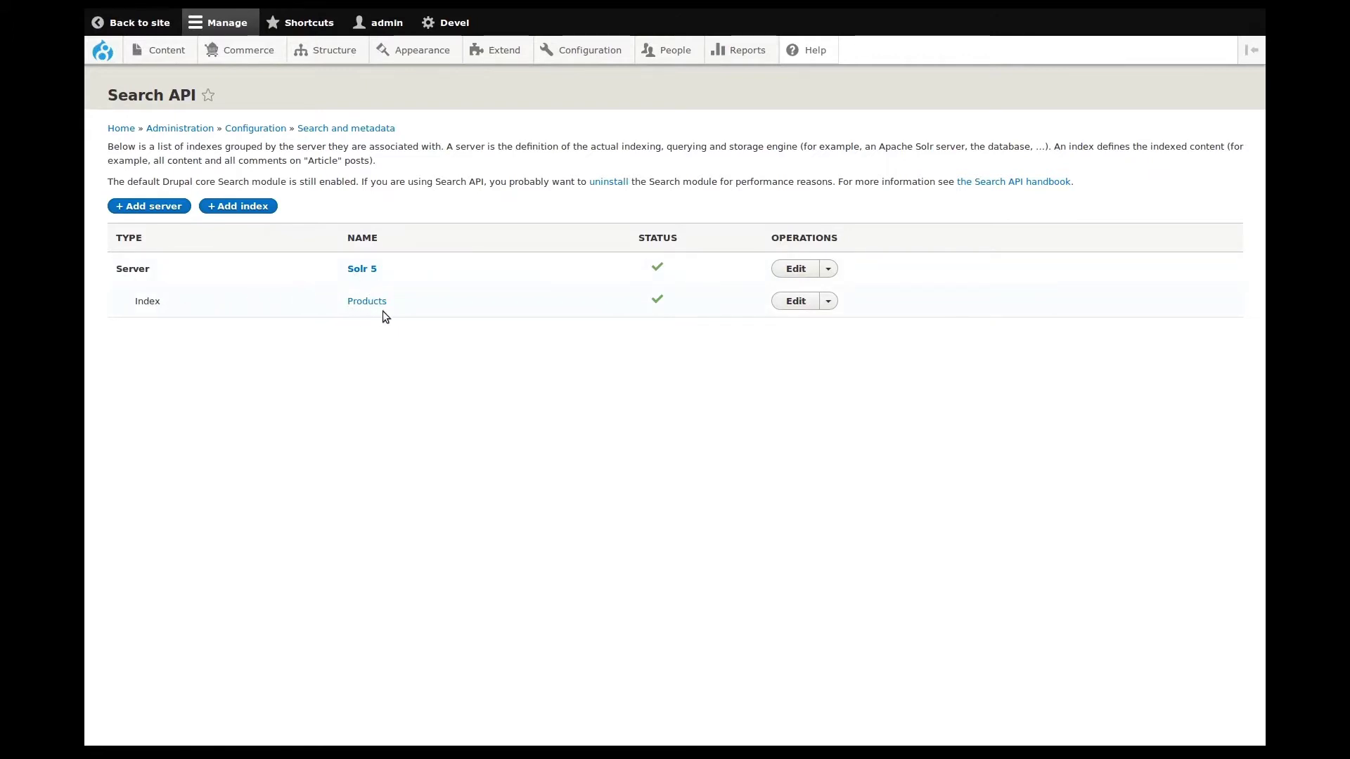
click(797, 304)
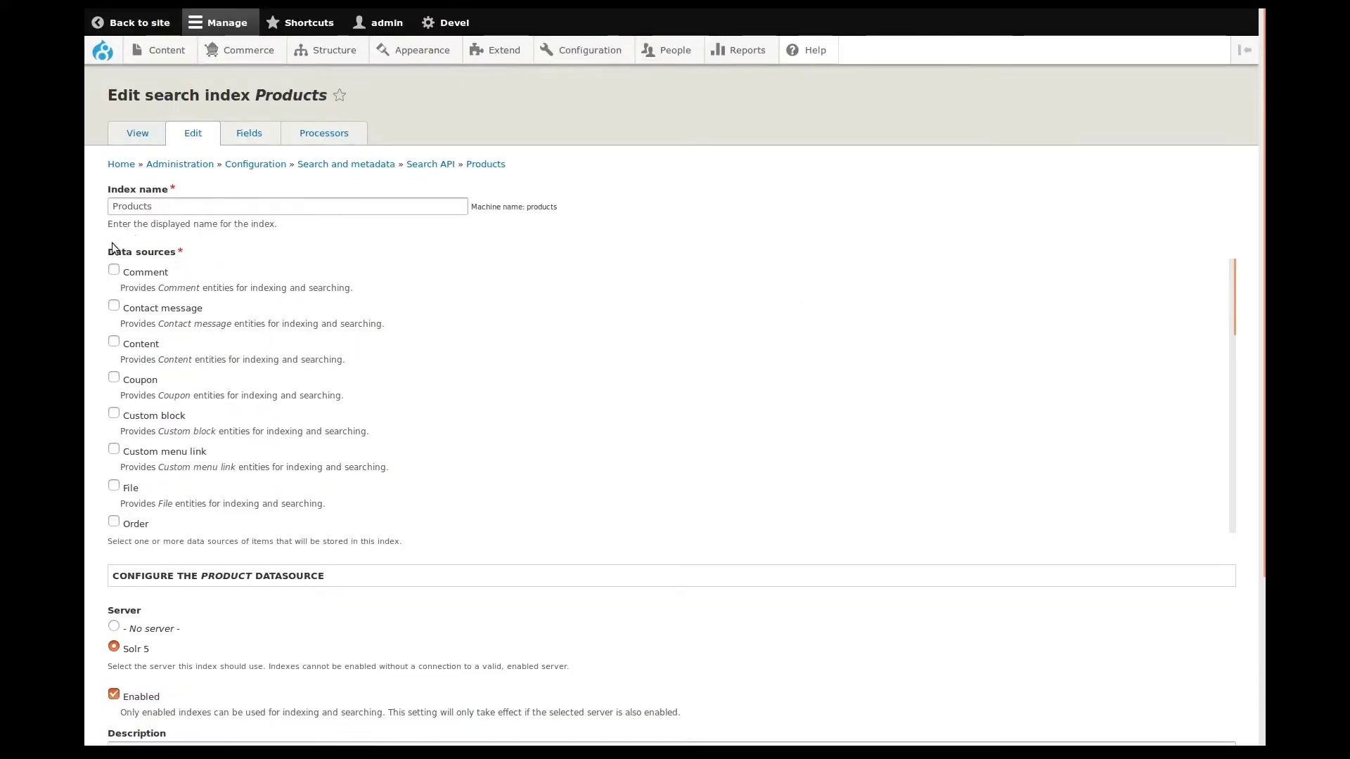
scroll(385, 341, down, 5)
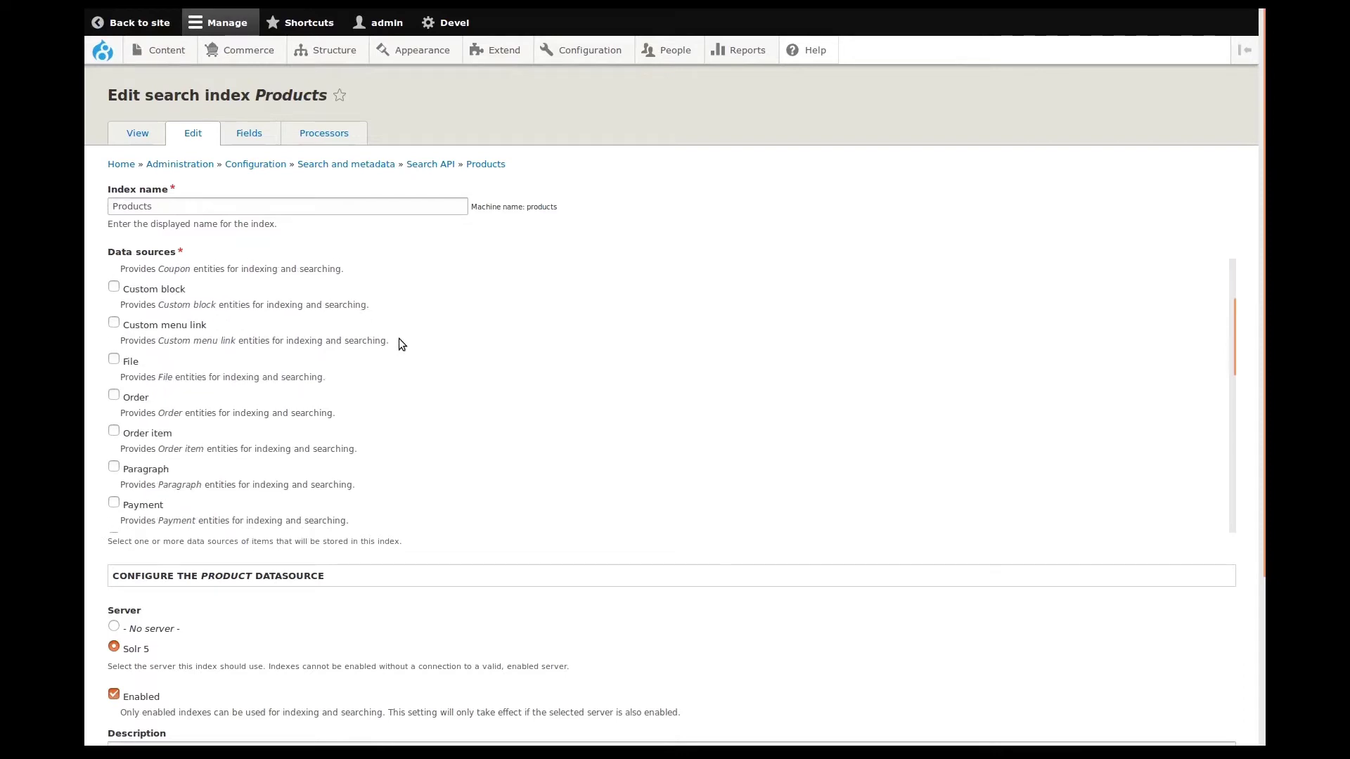
scroll(371, 364, down, 1)
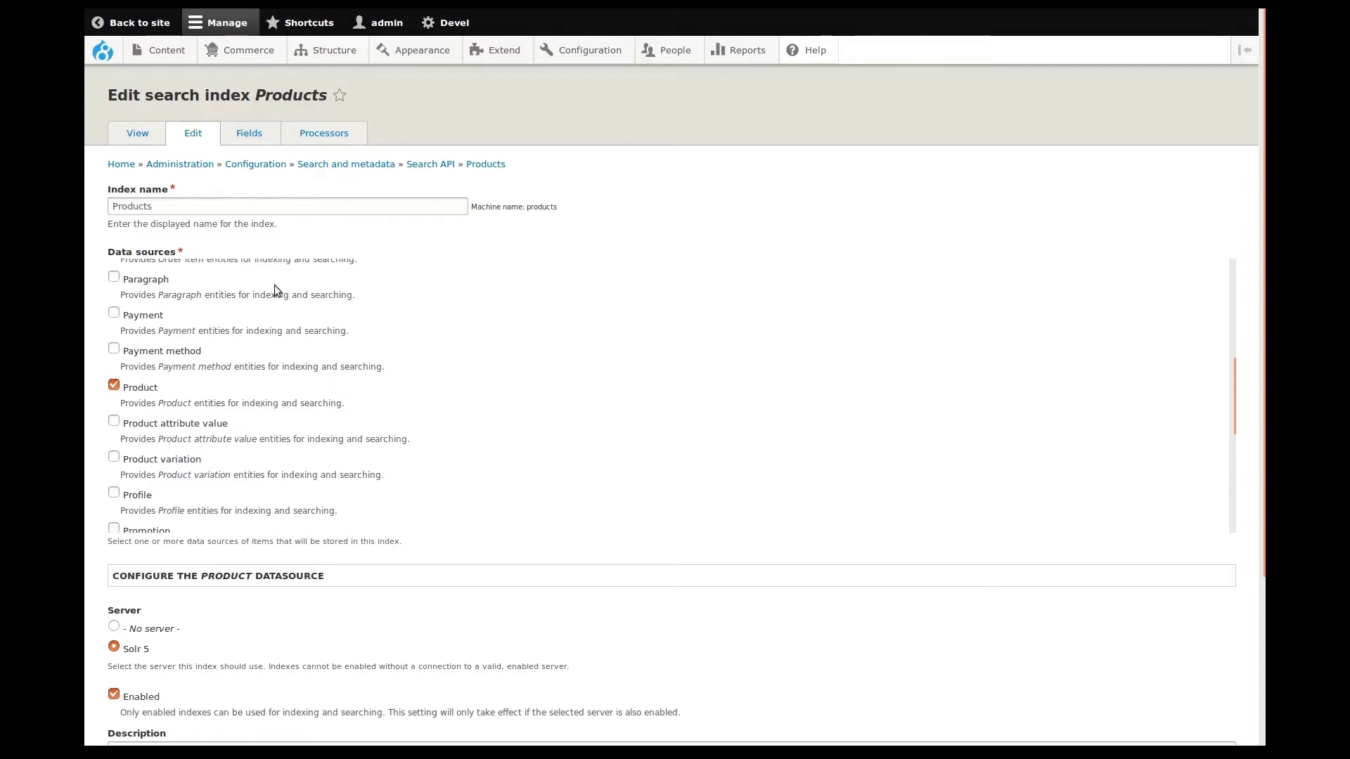
- Review the Products index fields, noting Title 5.0, SKU 3.0 and category boosts 2.0
click(254, 137)
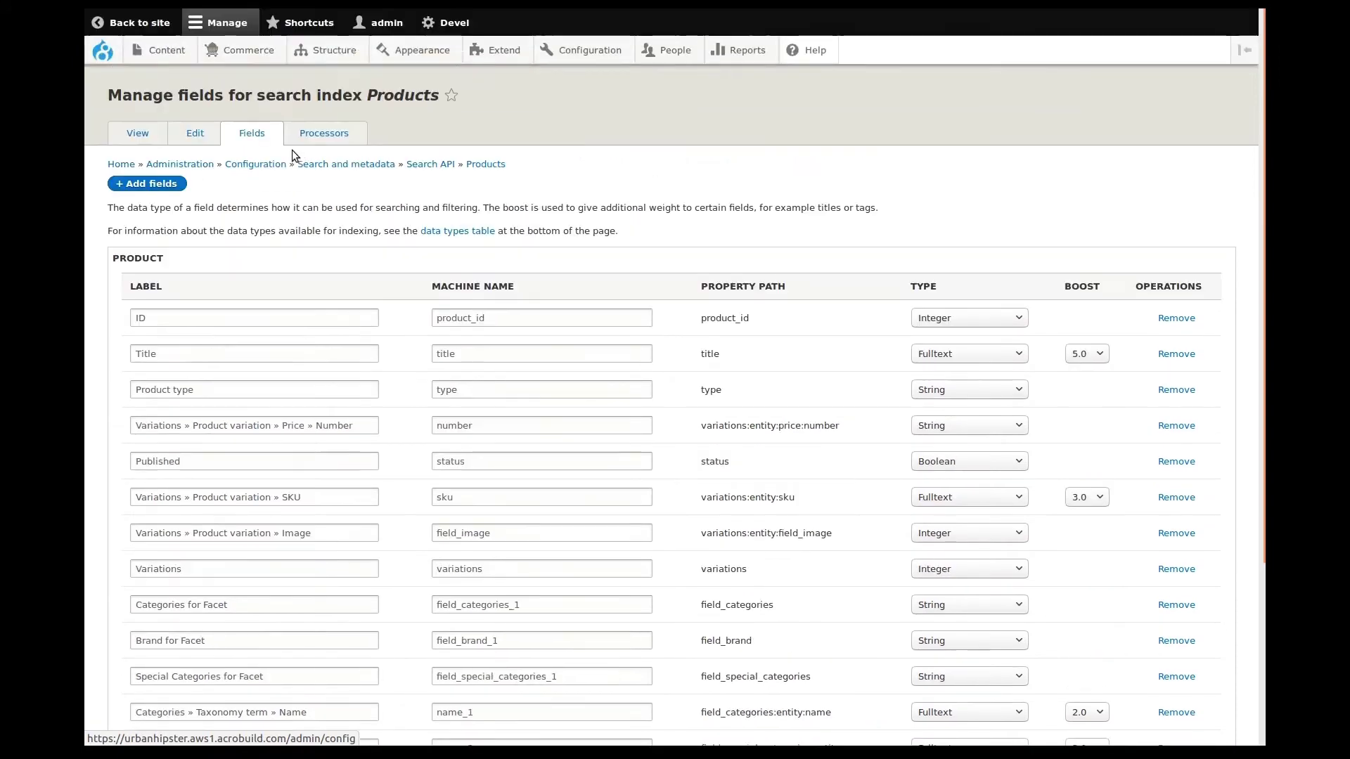
scroll(723, 309, down, 2)
scroll(723, 309, down, 2)
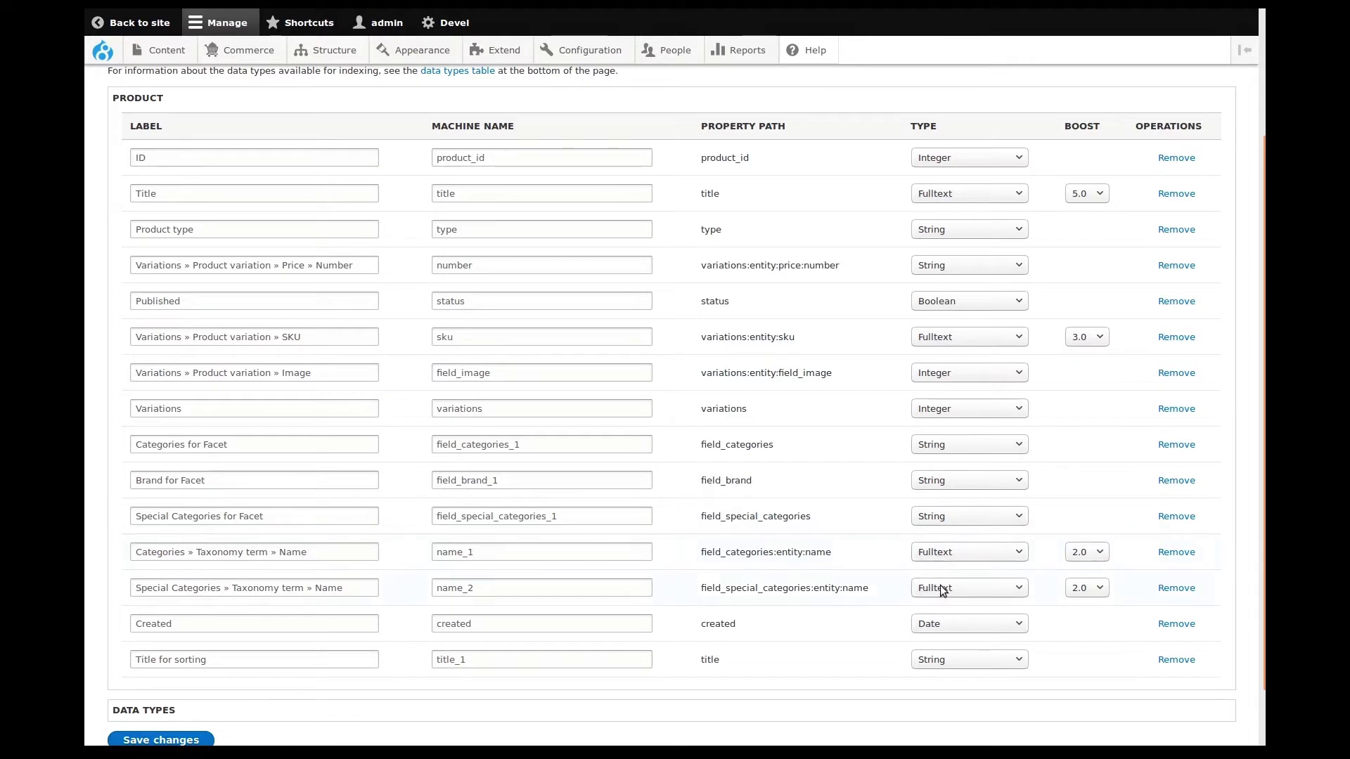
drag(726, 589, 811, 589)
drag(731, 554, 774, 555)
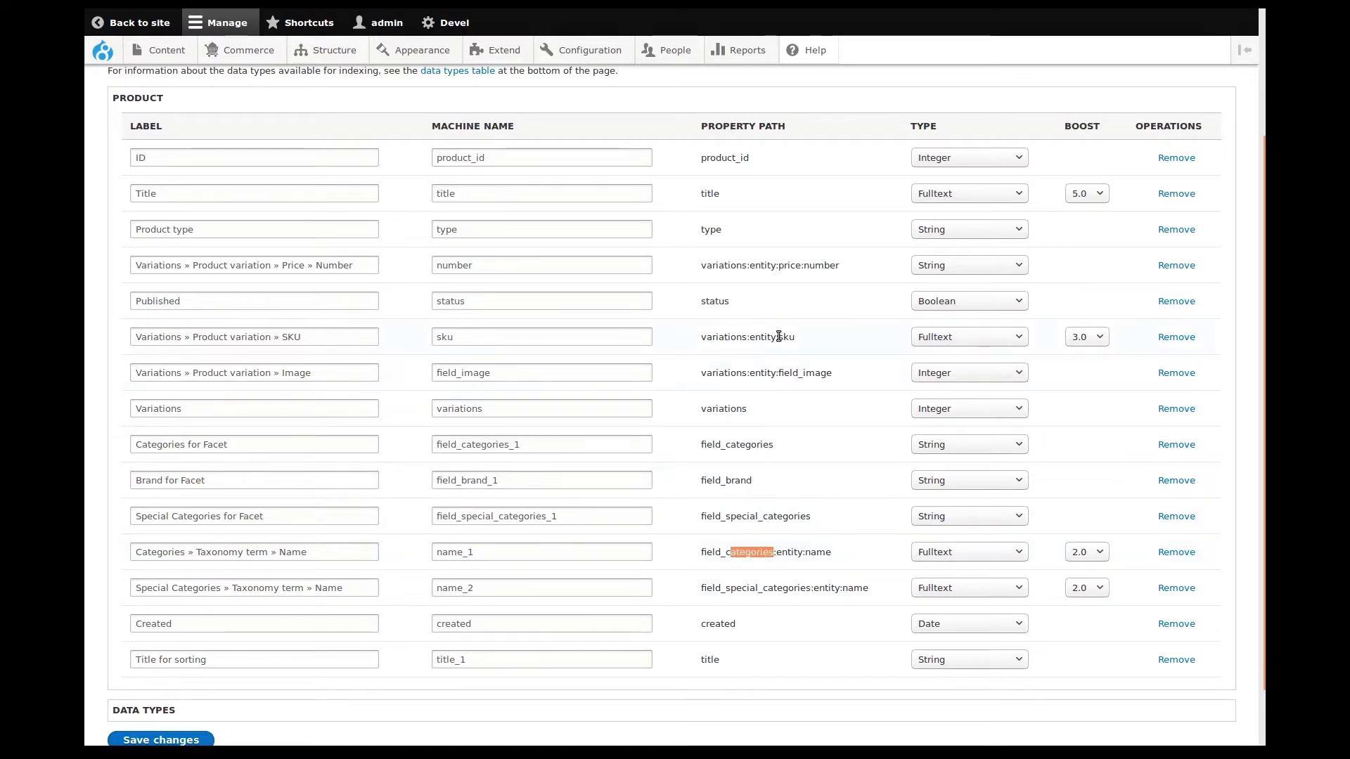
drag(776, 337, 795, 337)
drag(700, 194, 731, 194)
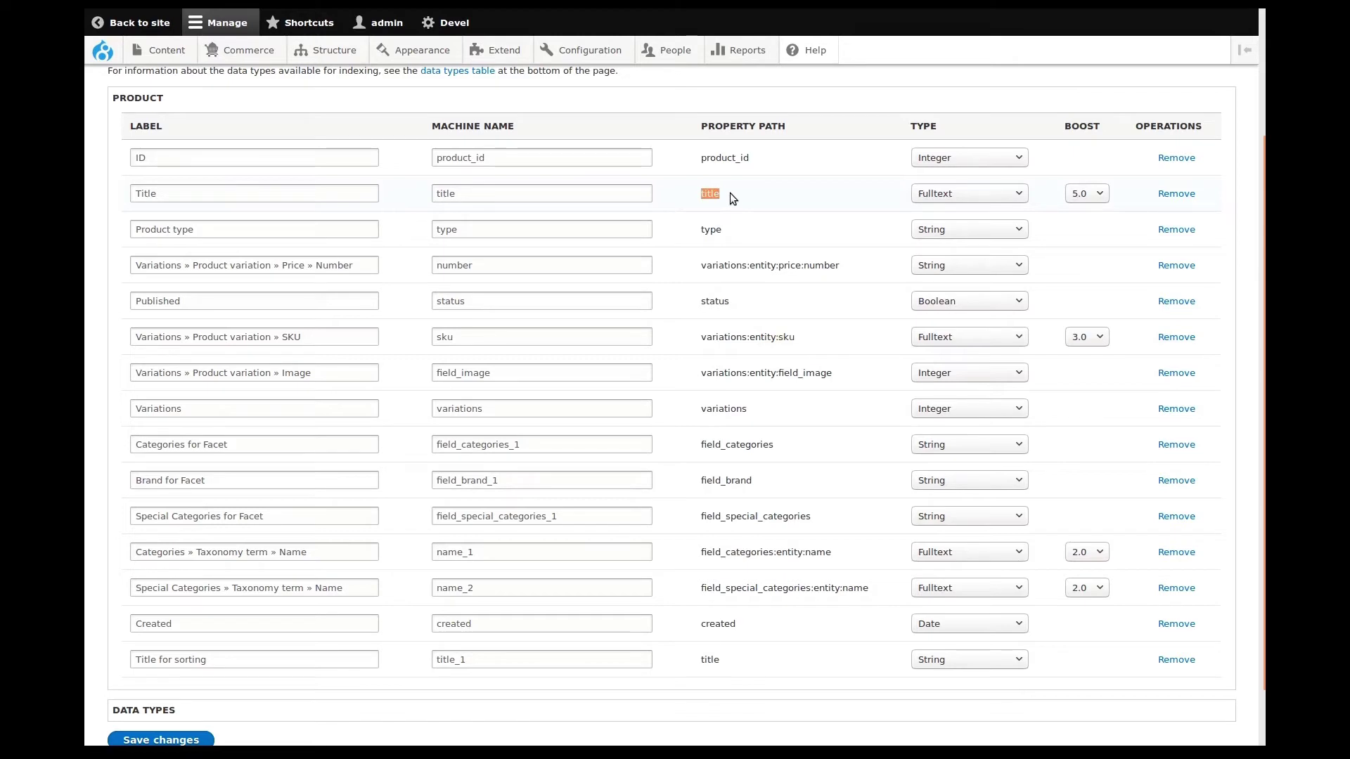
click(771, 200)
scroll(697, 517, up, 1)
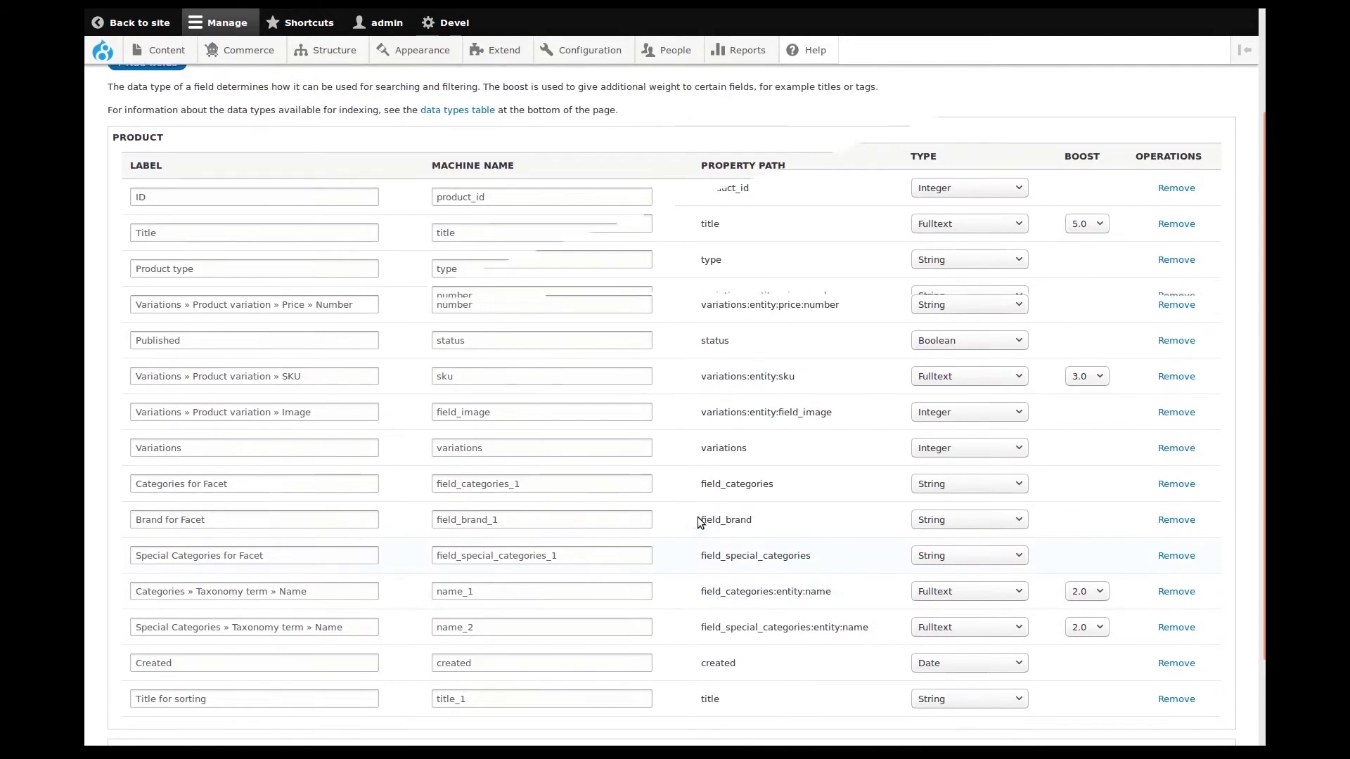
scroll(422, 267, up, 1)
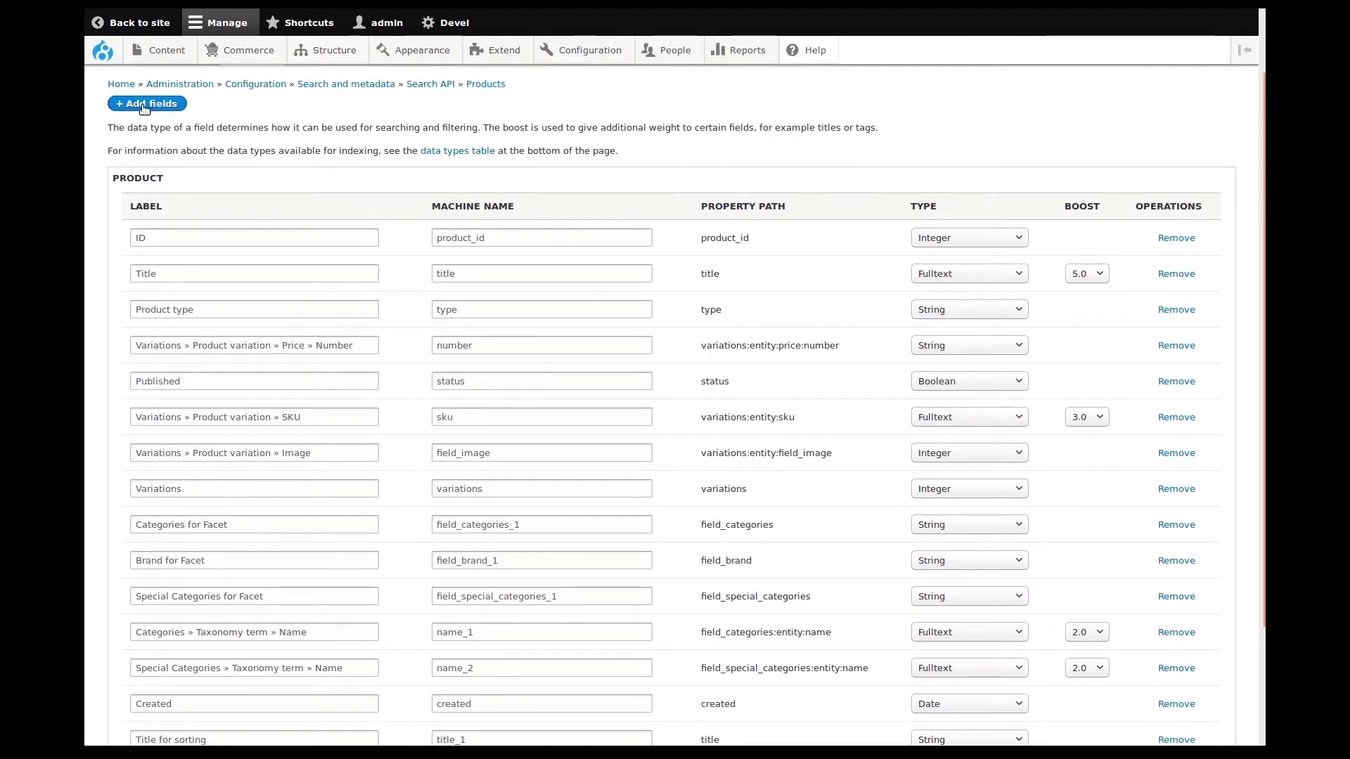
- Add the Brand » Taxonomy term » Name field to the Products index, then close the dialog
click(144, 106)
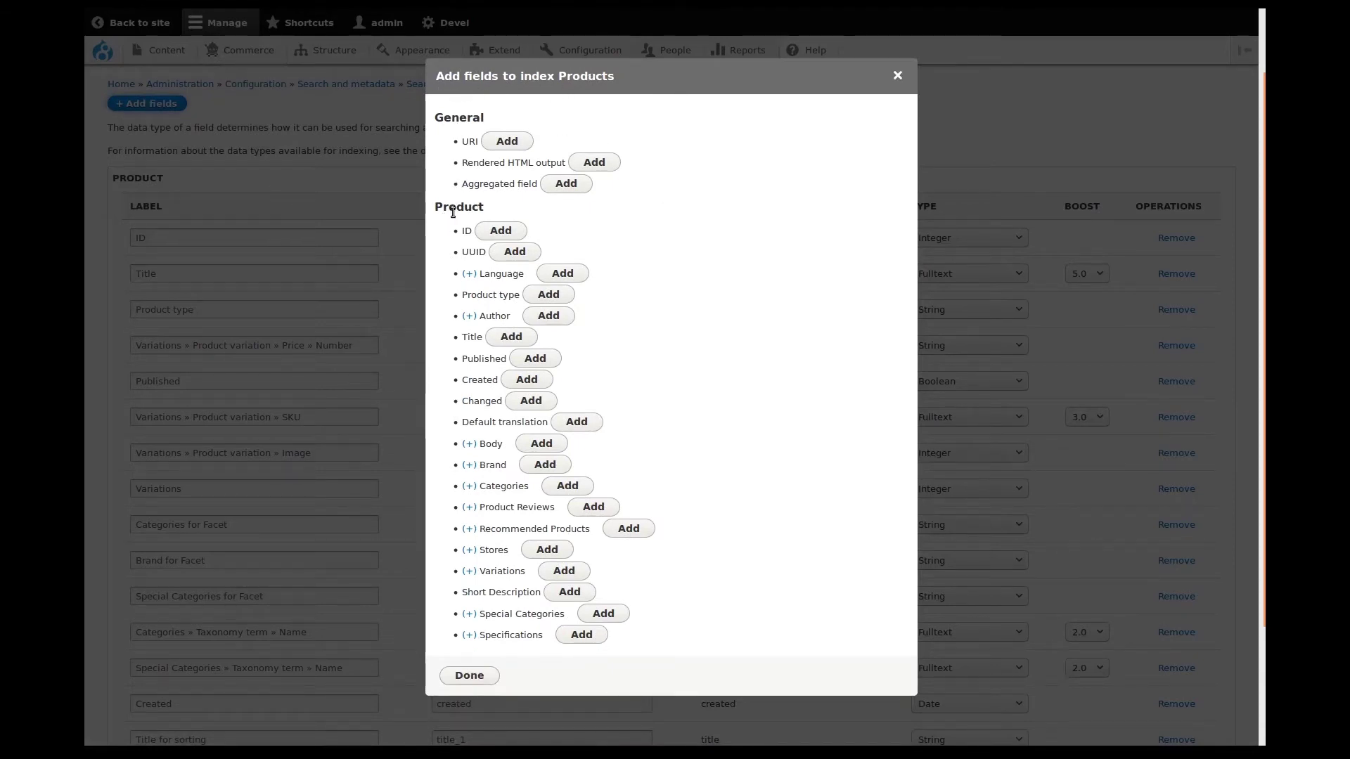
click(470, 469)
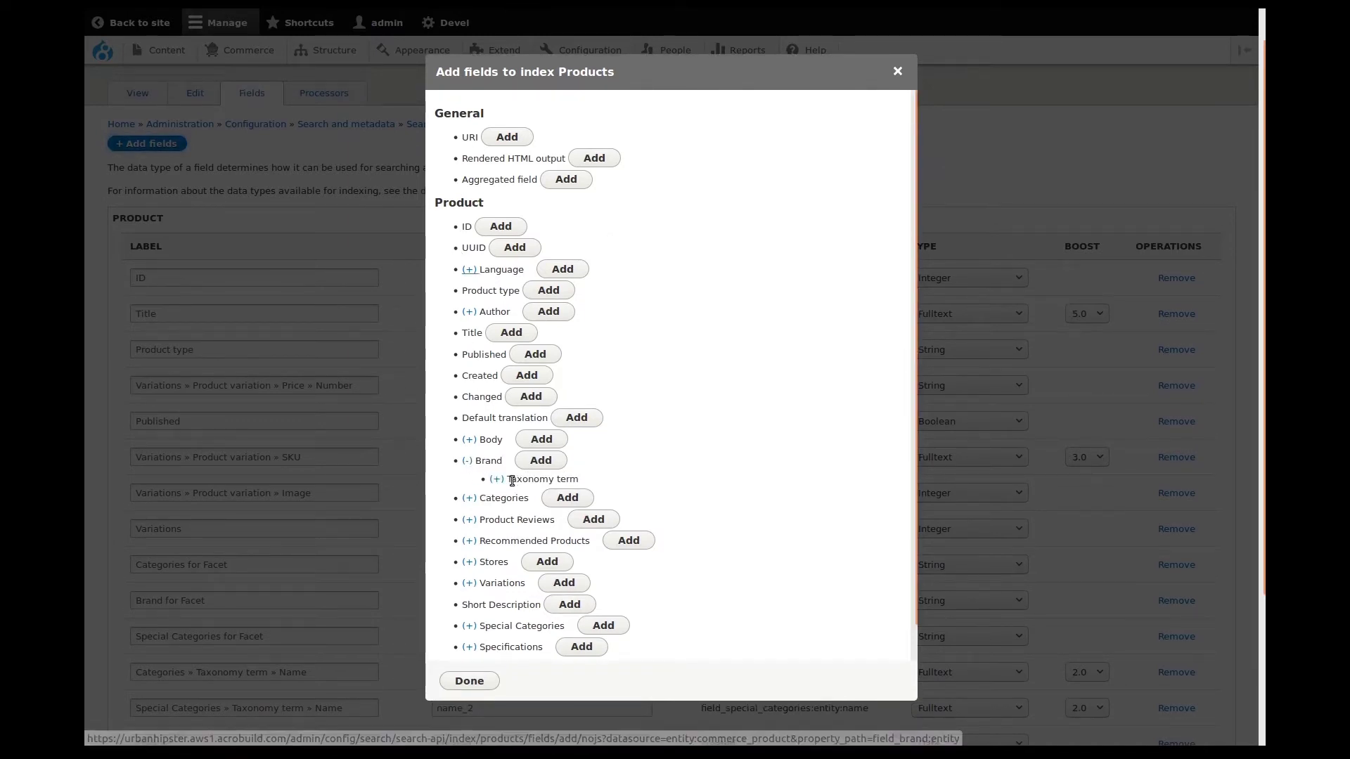
click(497, 481)
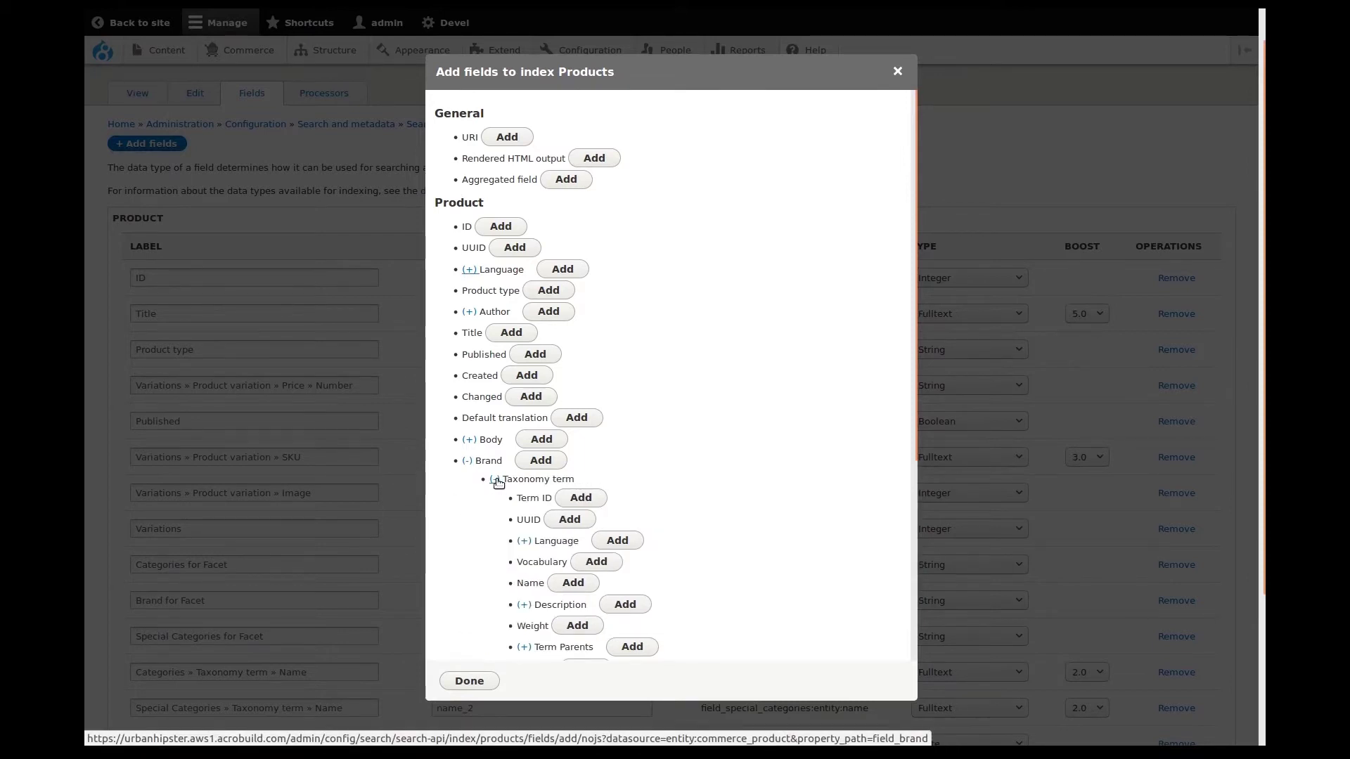
scroll(526, 485, down, 3)
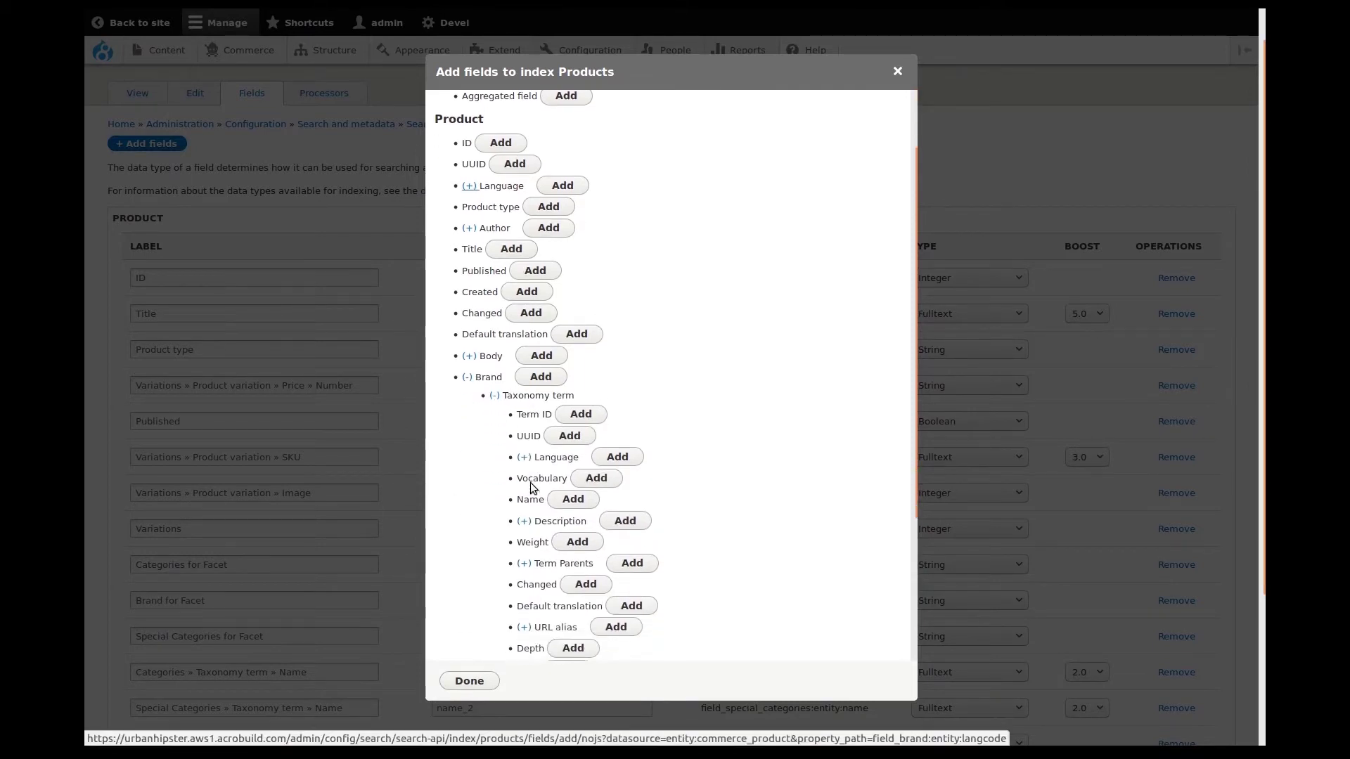
scroll(529, 487, down, 1)
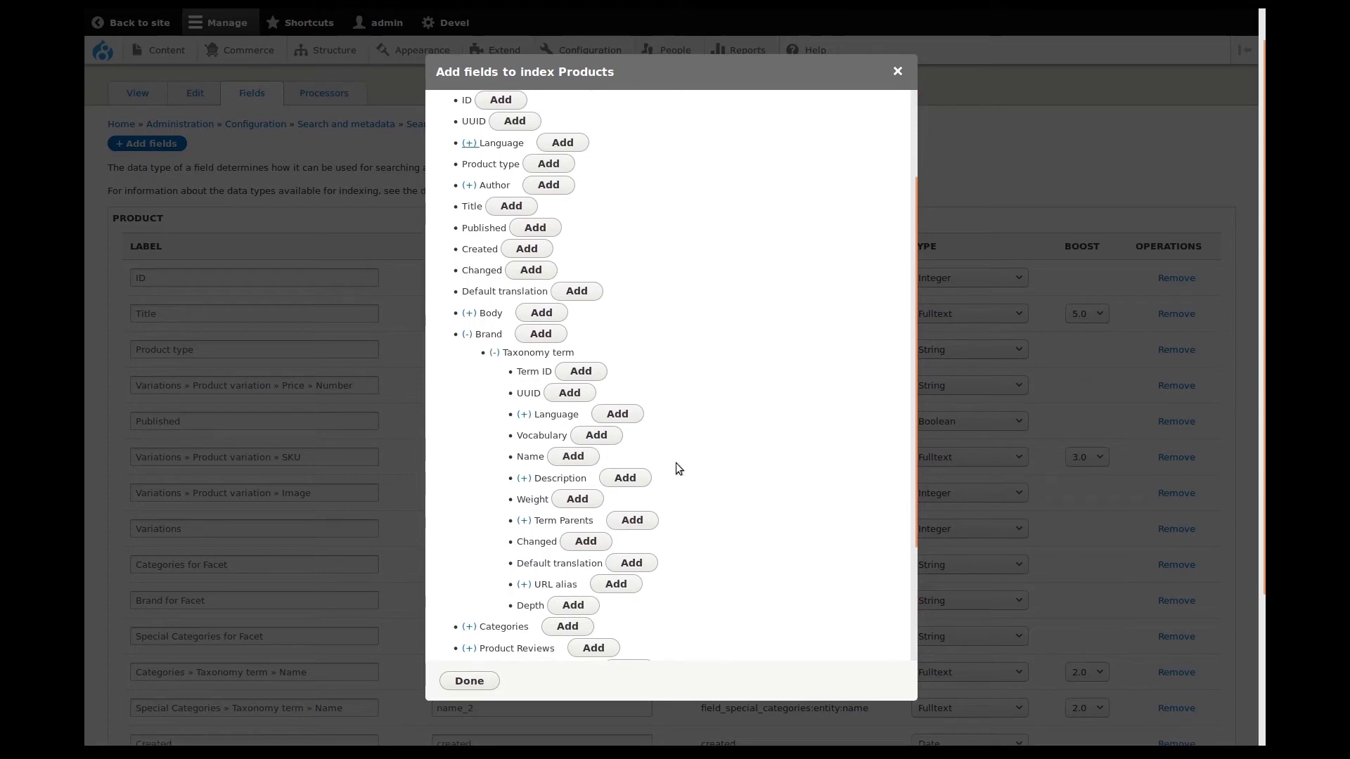
click(573, 457)
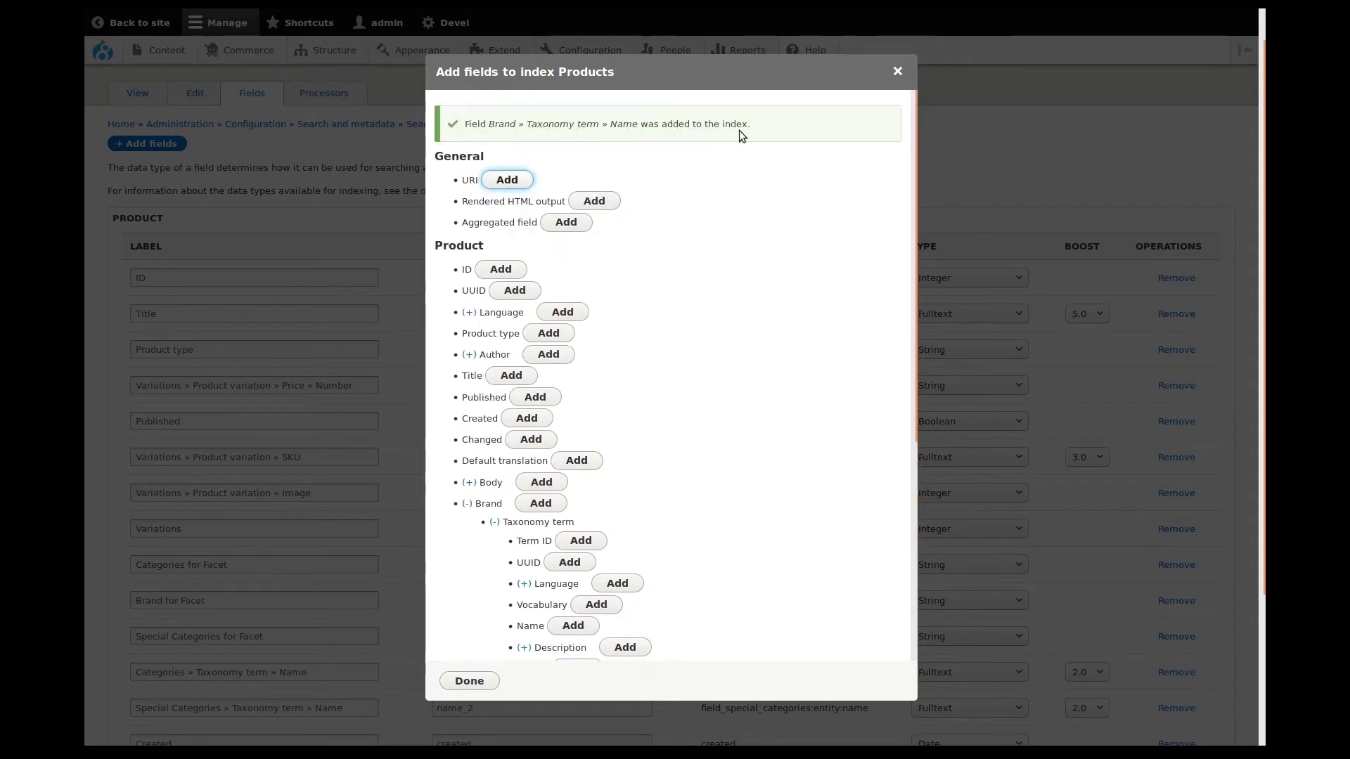
click(470, 682)
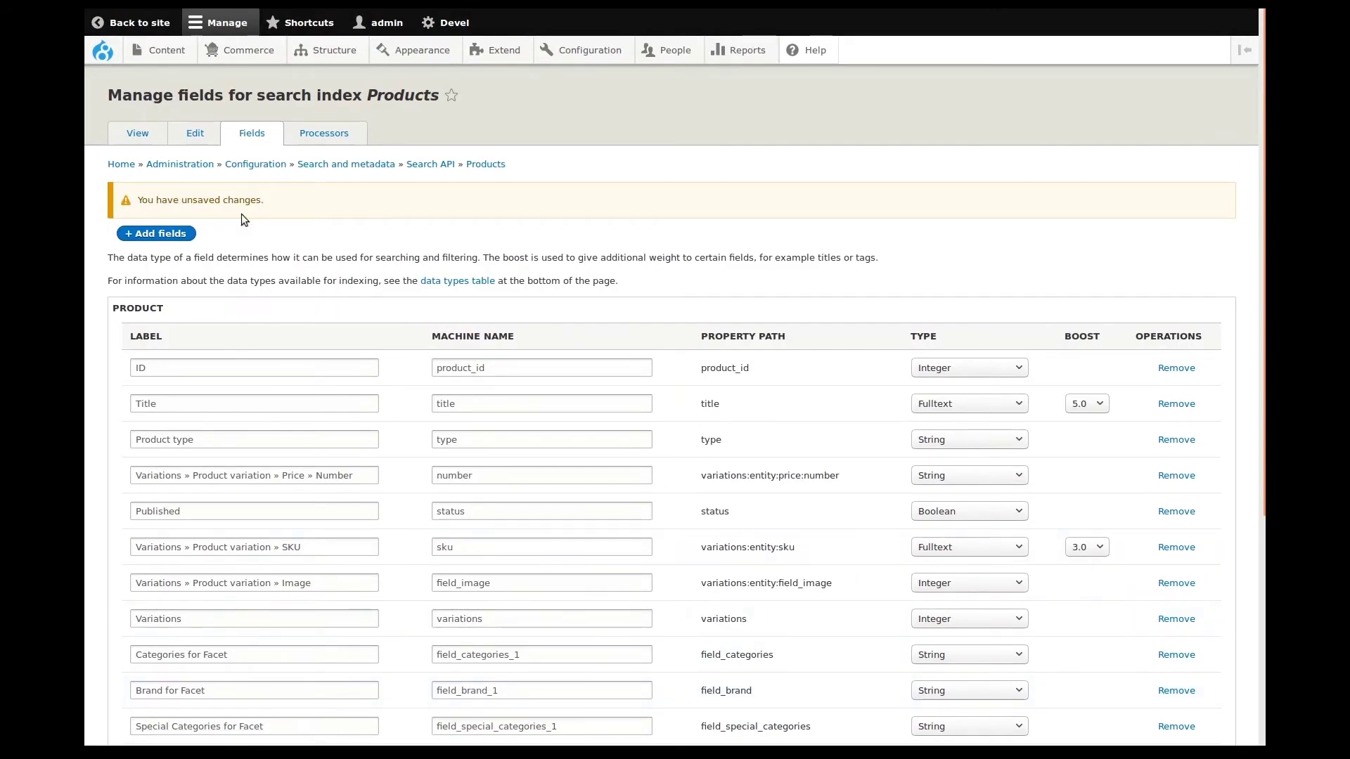
- Make the brand Name field Fulltext with boost 2.0 and save the field changes
scroll(623, 425, down, 5)
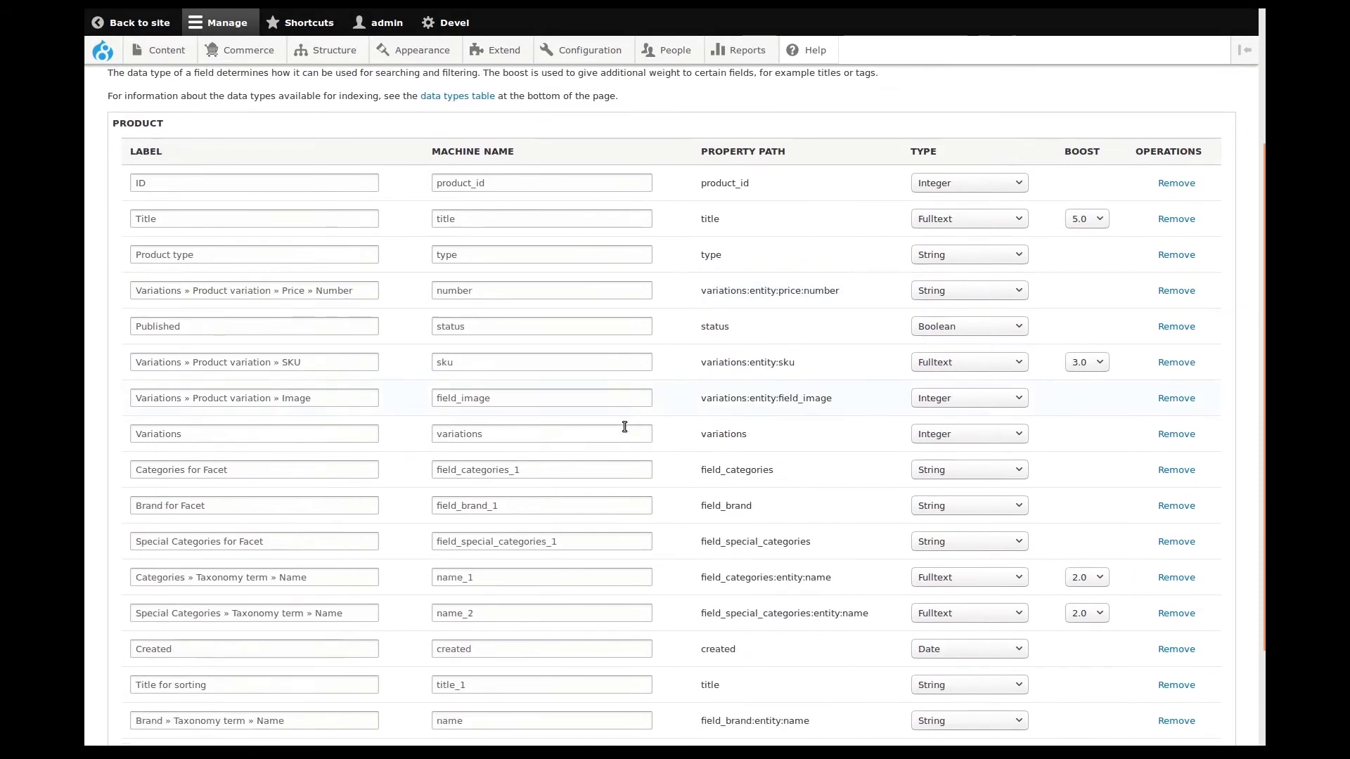
scroll(624, 426, down, 4)
drag(142, 590, 272, 590)
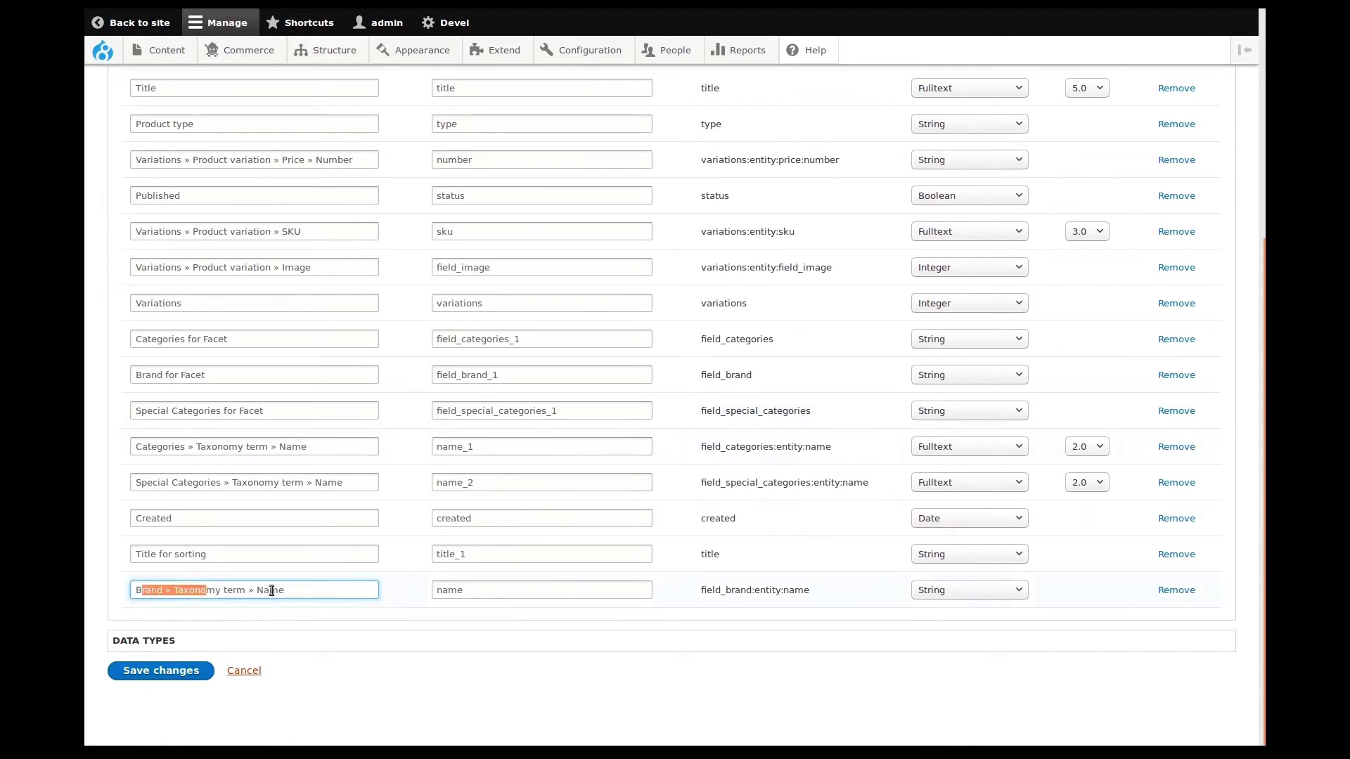
click(285, 590)
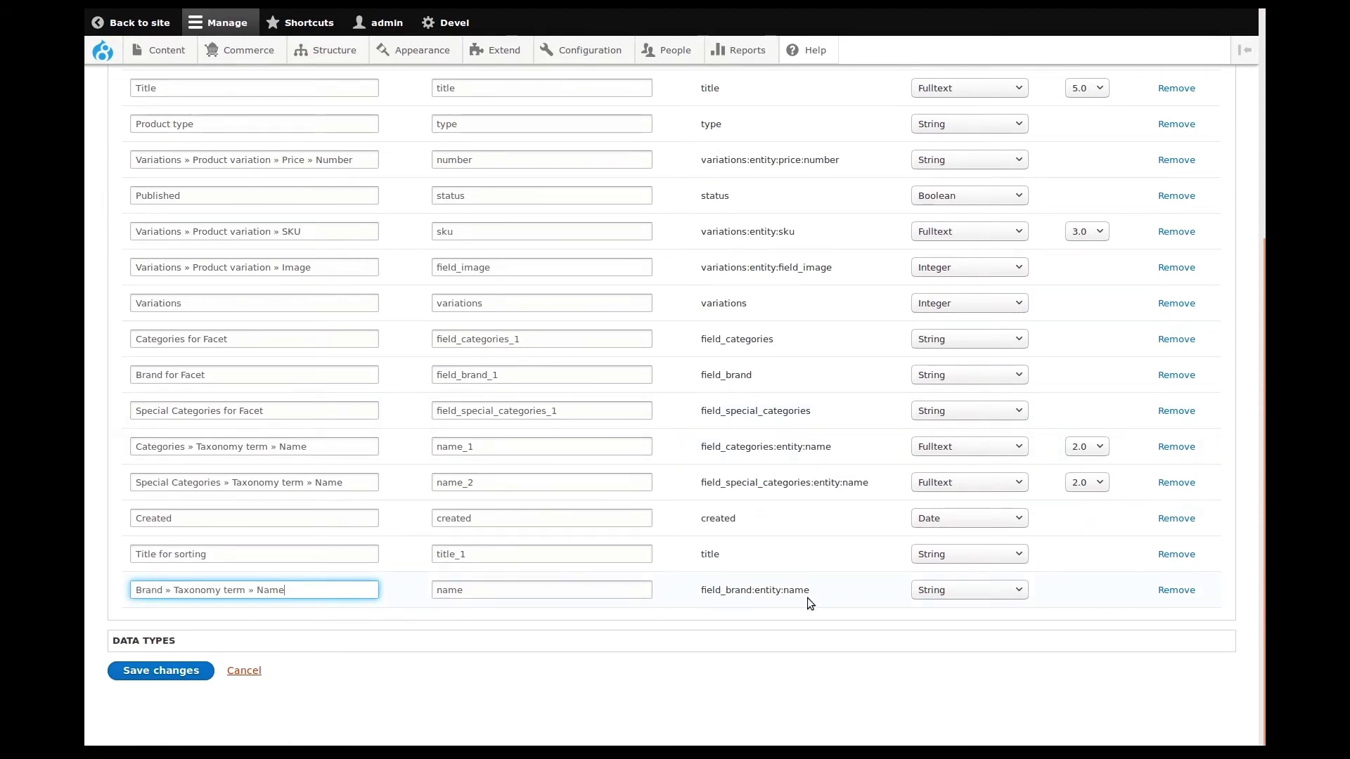
click(1021, 590)
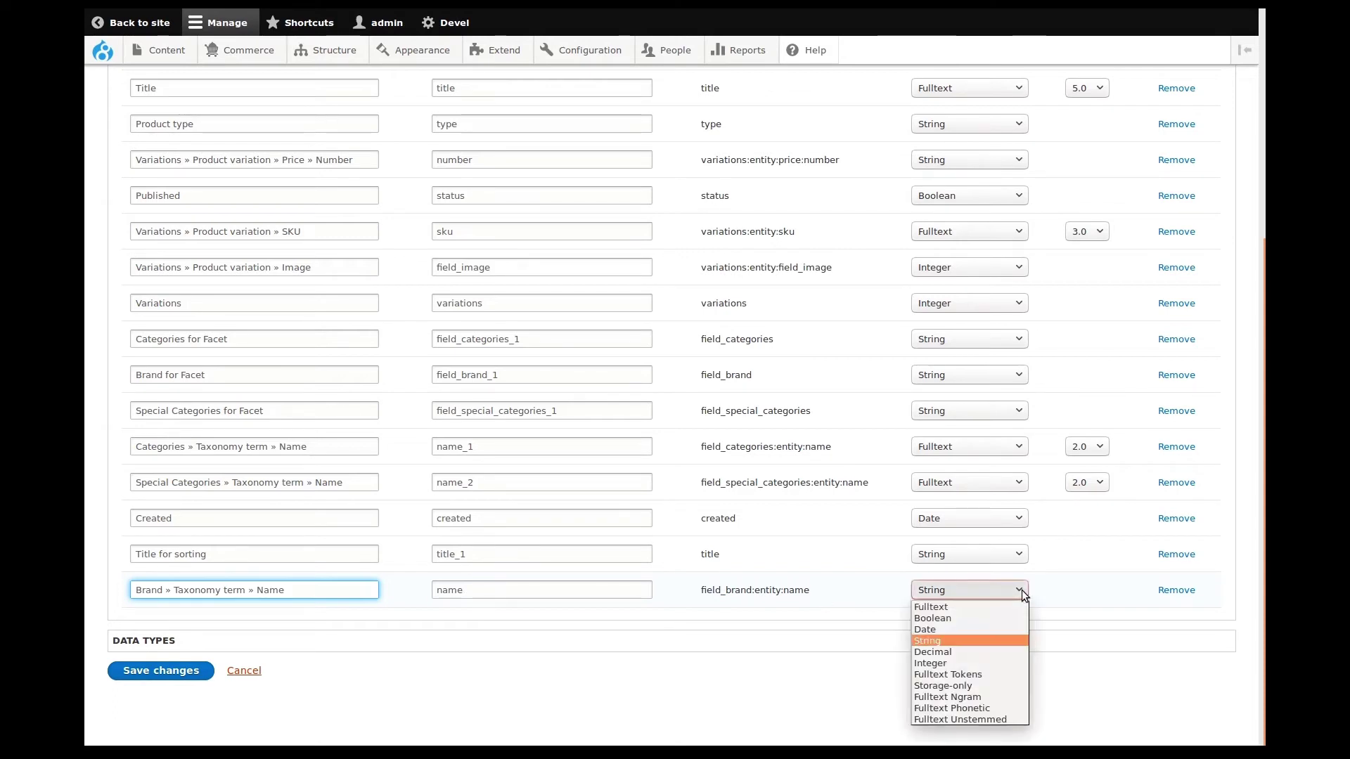
click(959, 609)
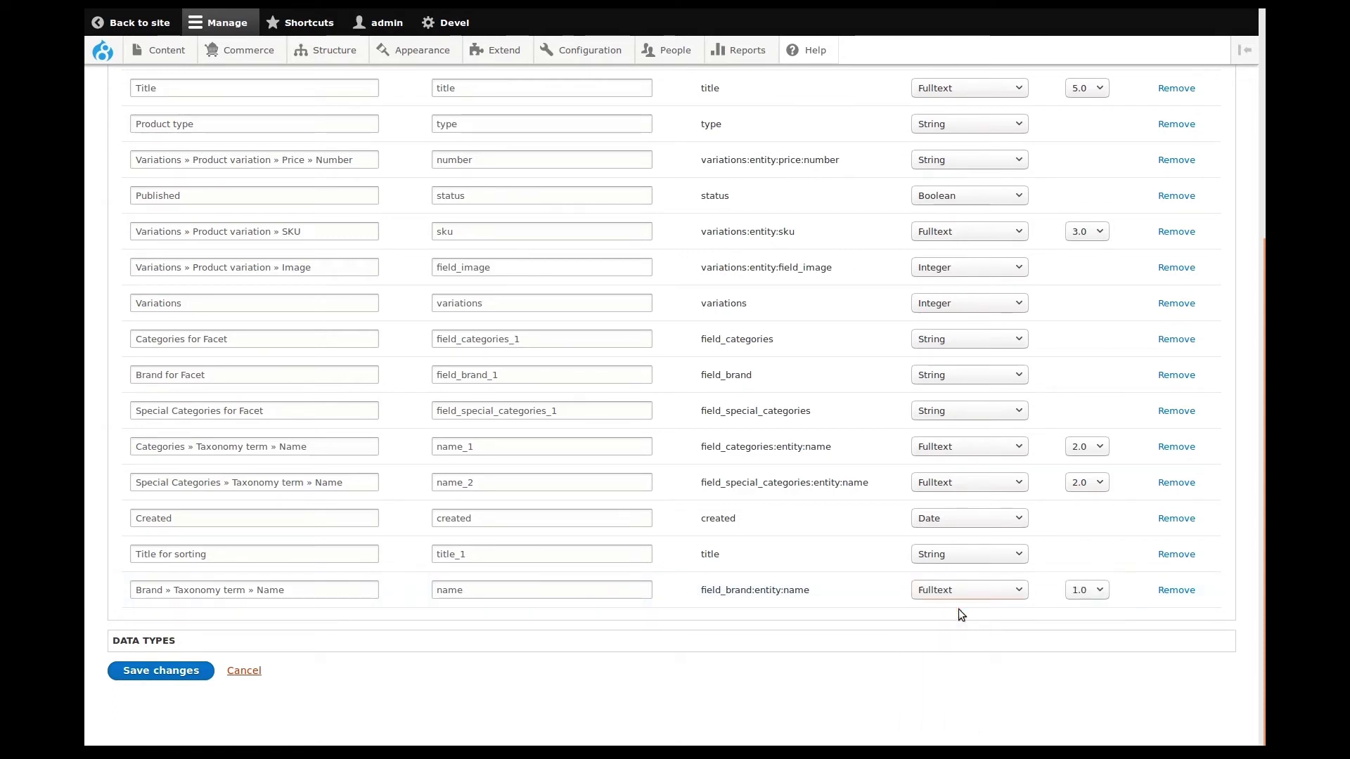
click(1100, 590)
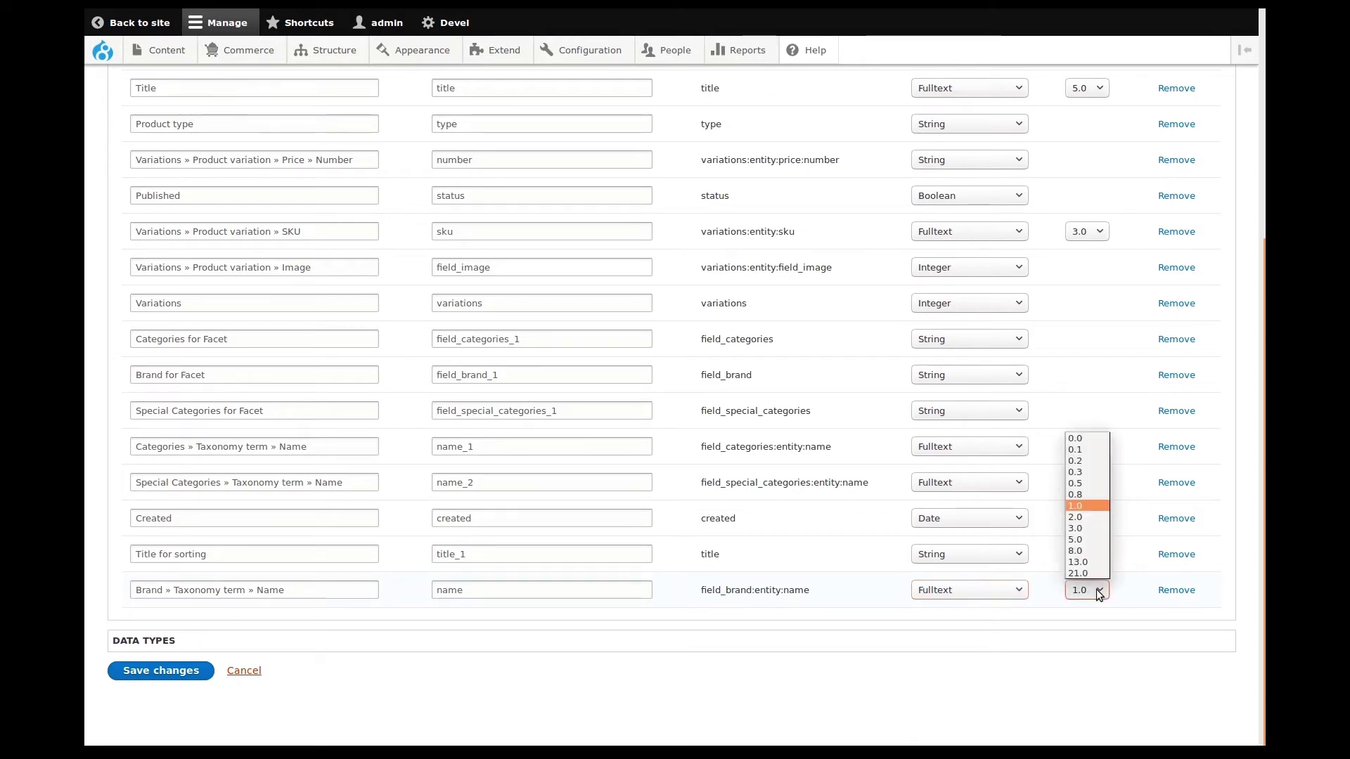
click(1084, 521)
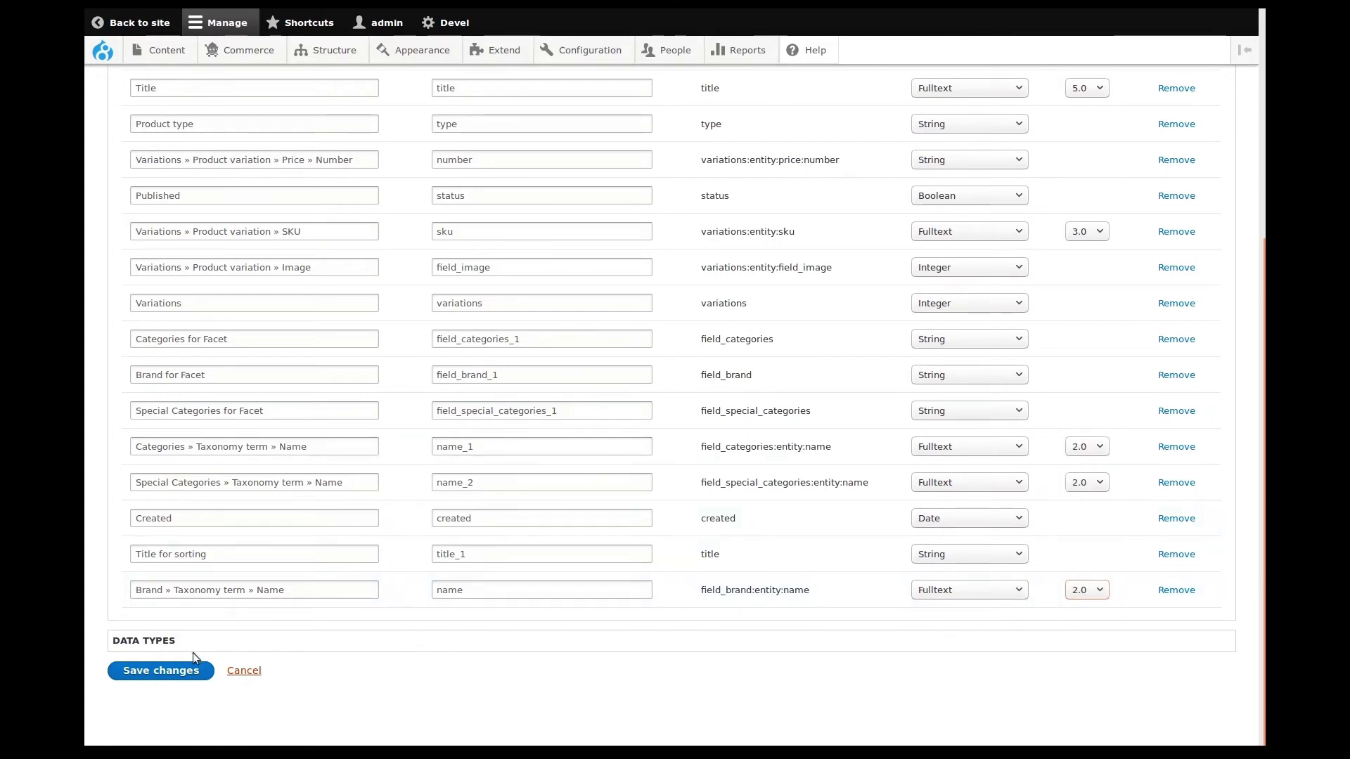
click(173, 672)
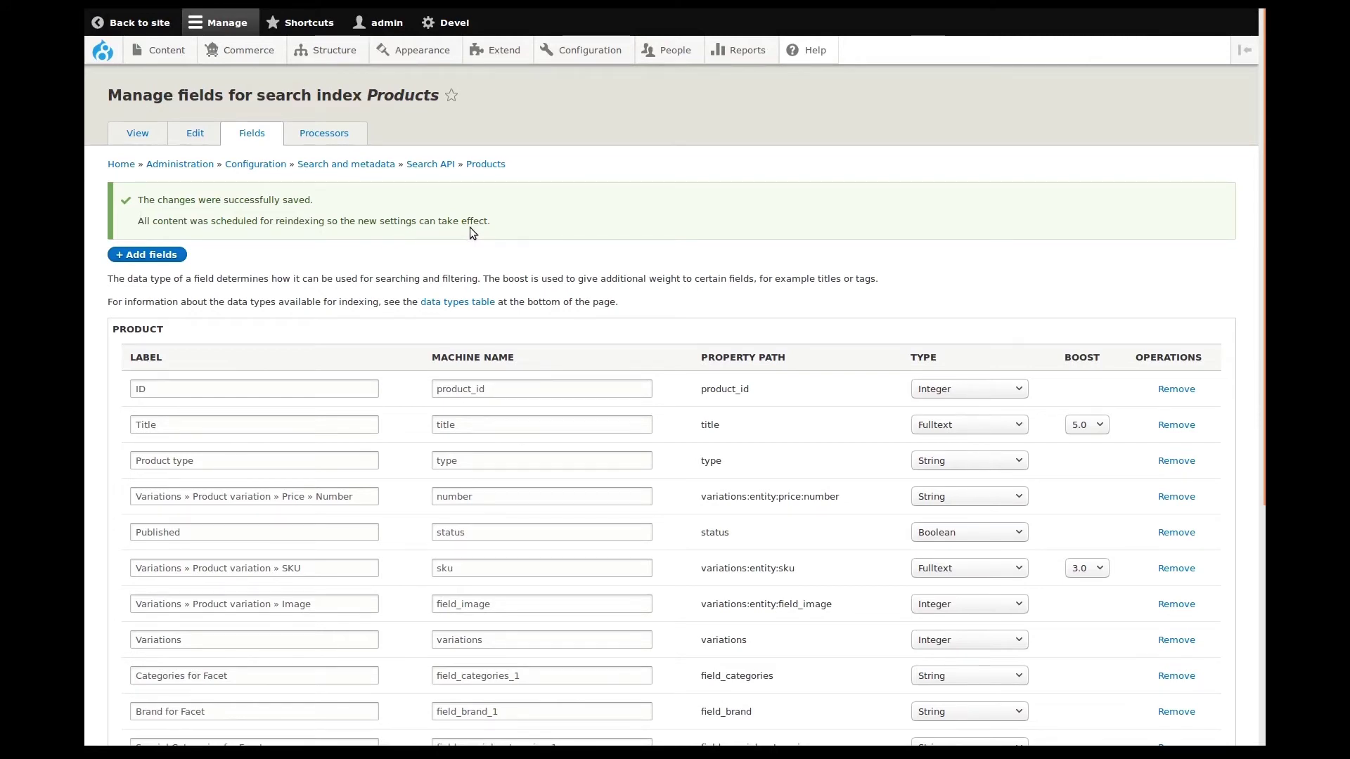
- Index all 67 Products index items from the View tab
click(138, 132)
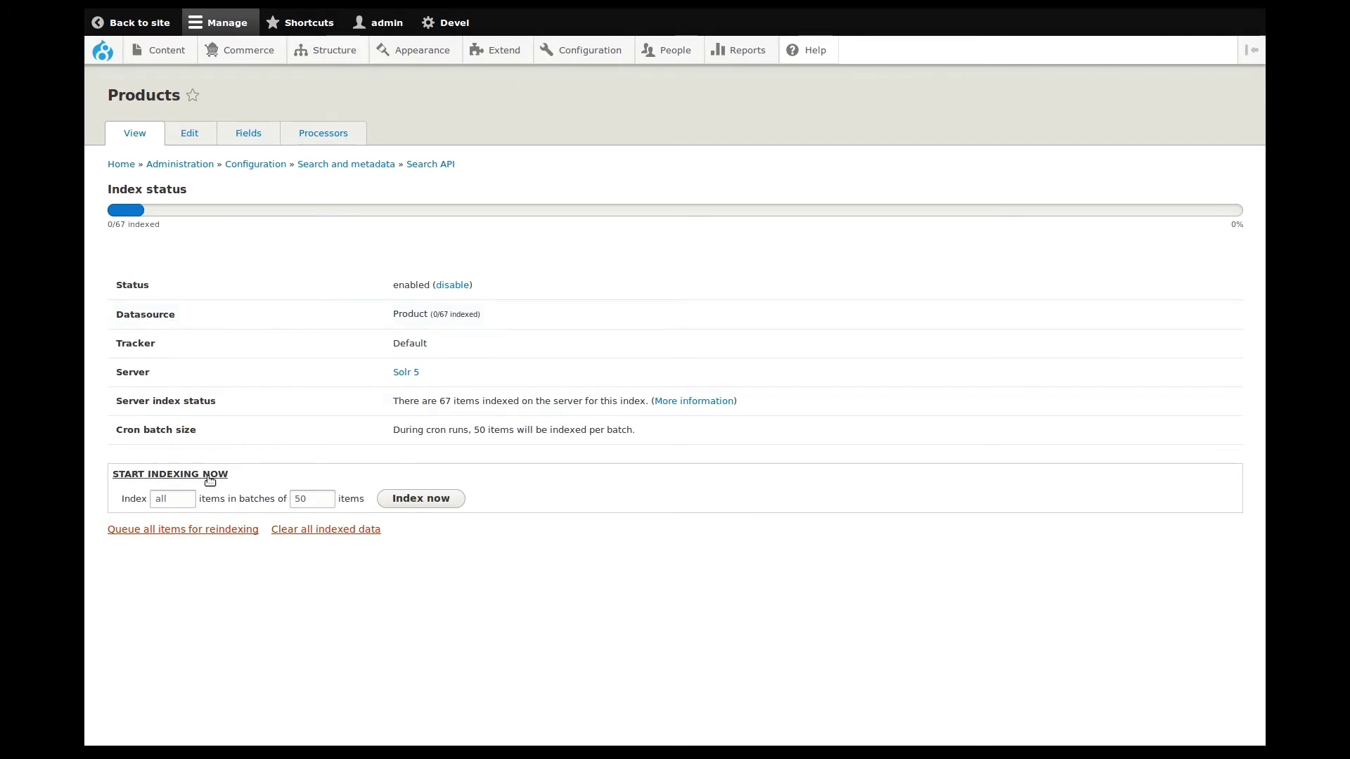
click(421, 501)
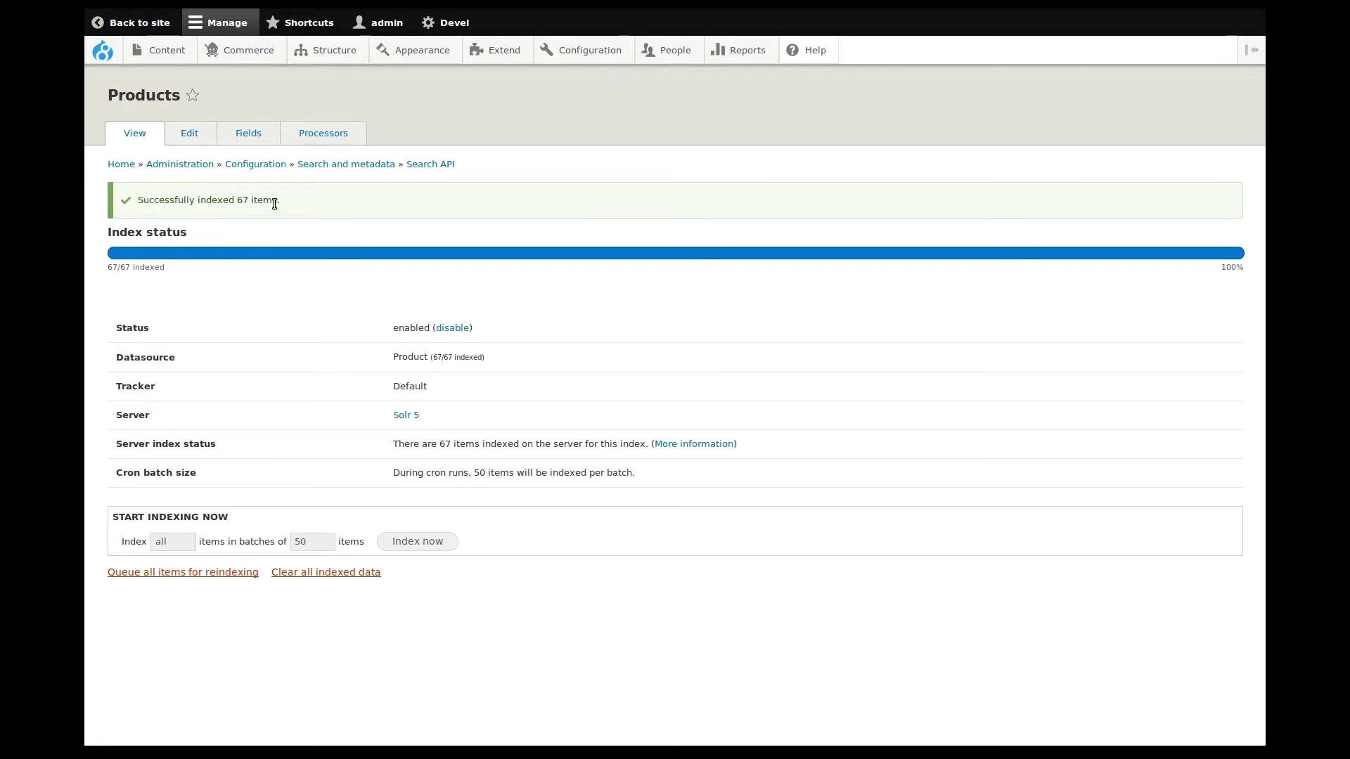
- Return to the storefront and search 'slenderella', finding the Slenderella floral dress
click(139, 22)
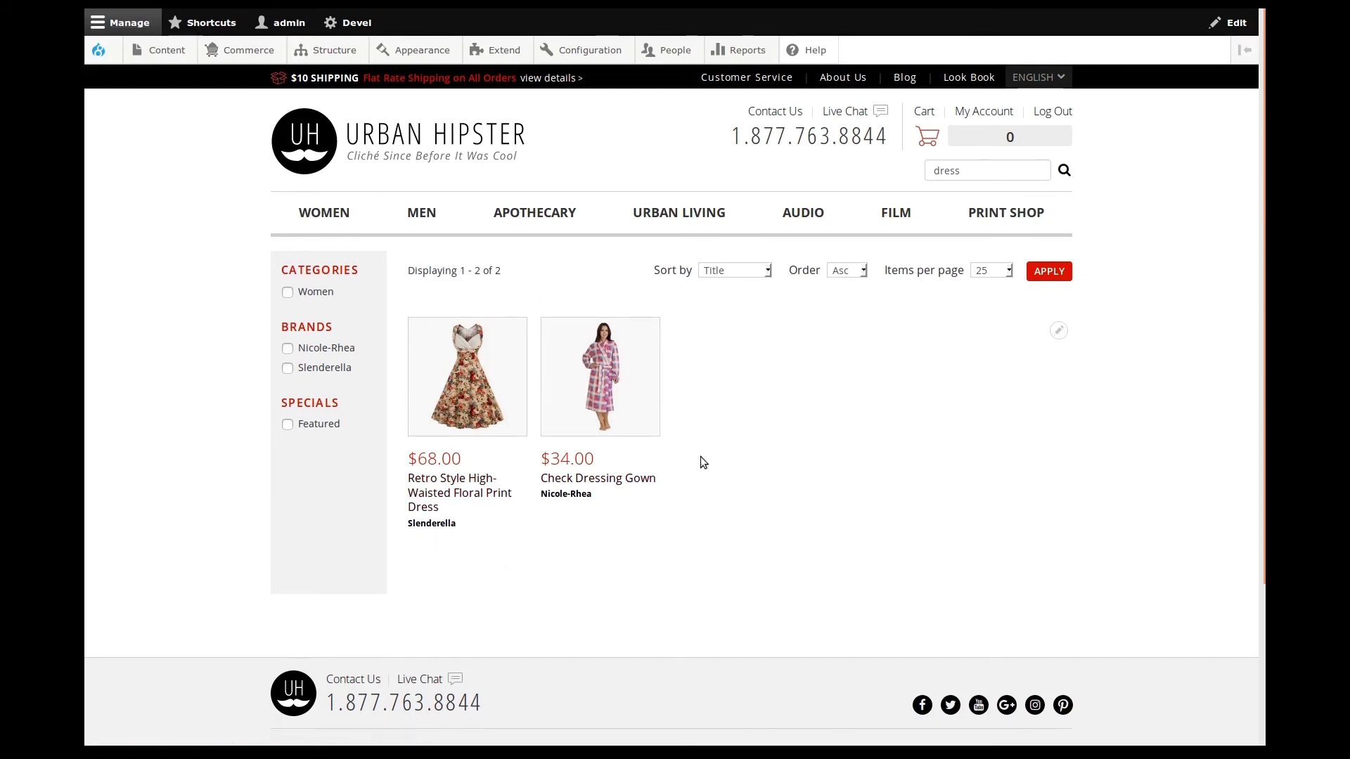
drag(977, 169, 931, 170)
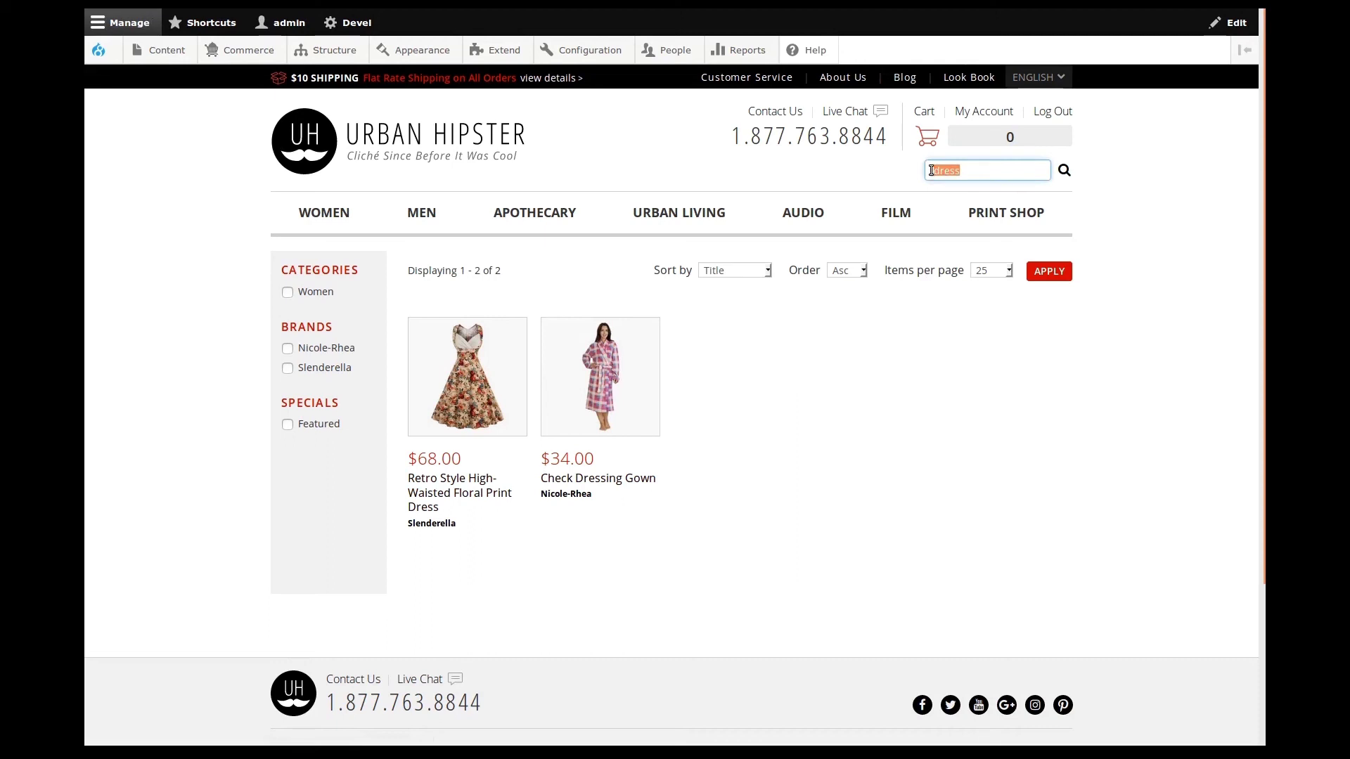
text(slenderel)
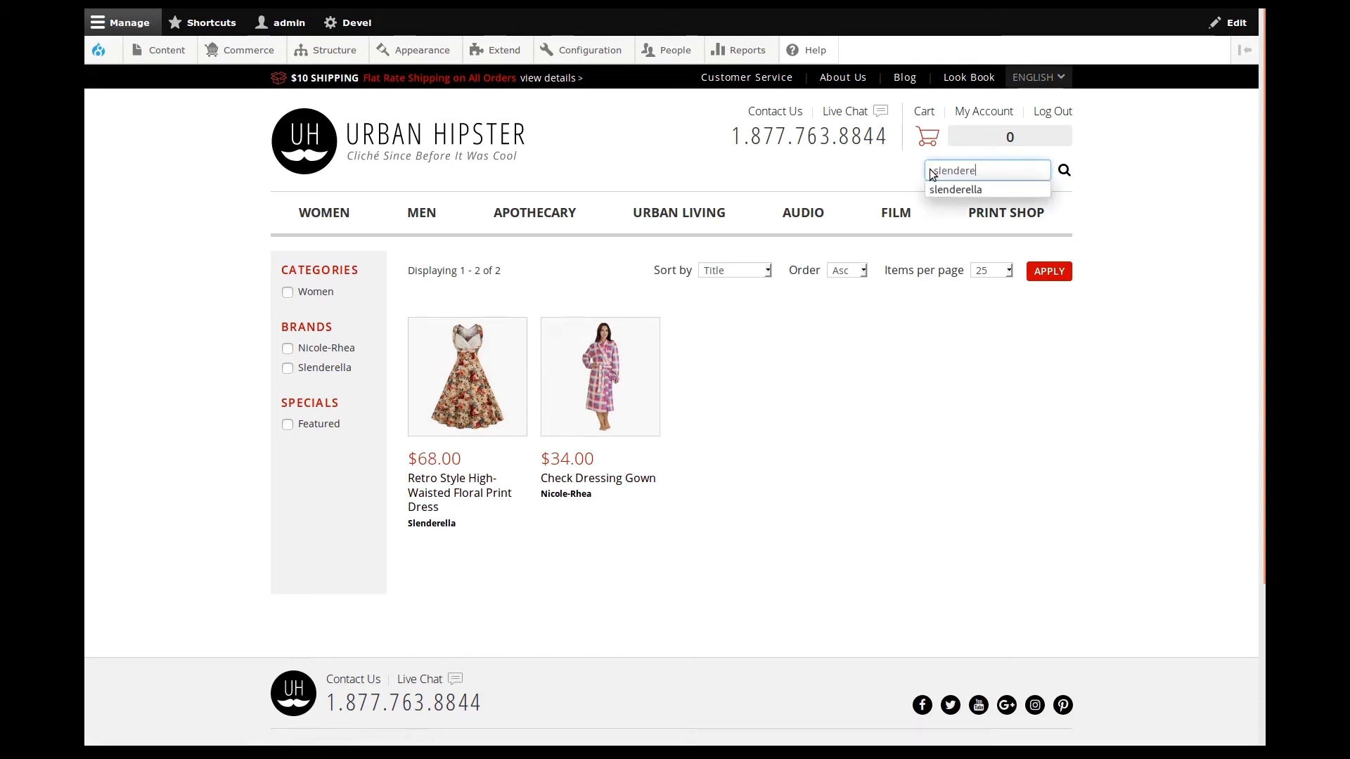
text(la)
click(1064, 171)
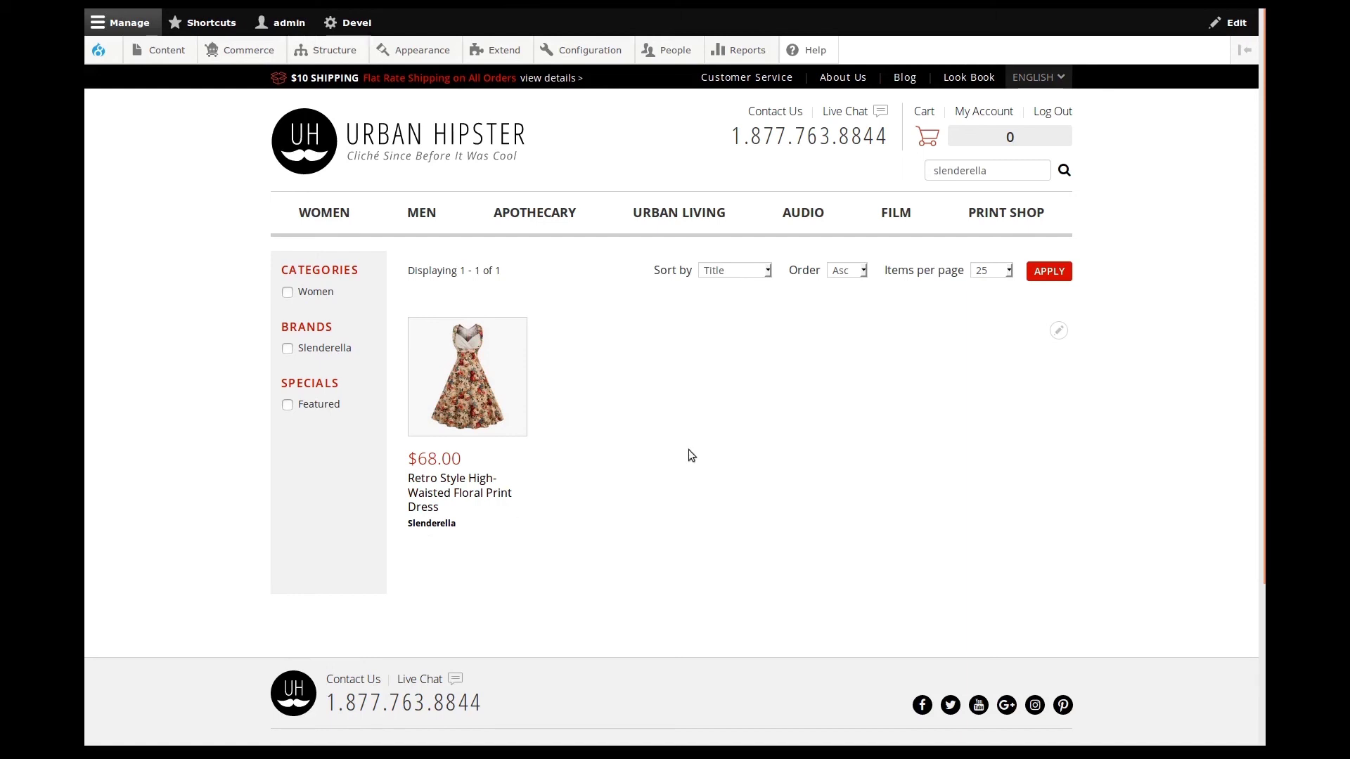
- Replace the search query with 'ban.', correcting a mistyped letter
drag(985, 170, 927, 172)
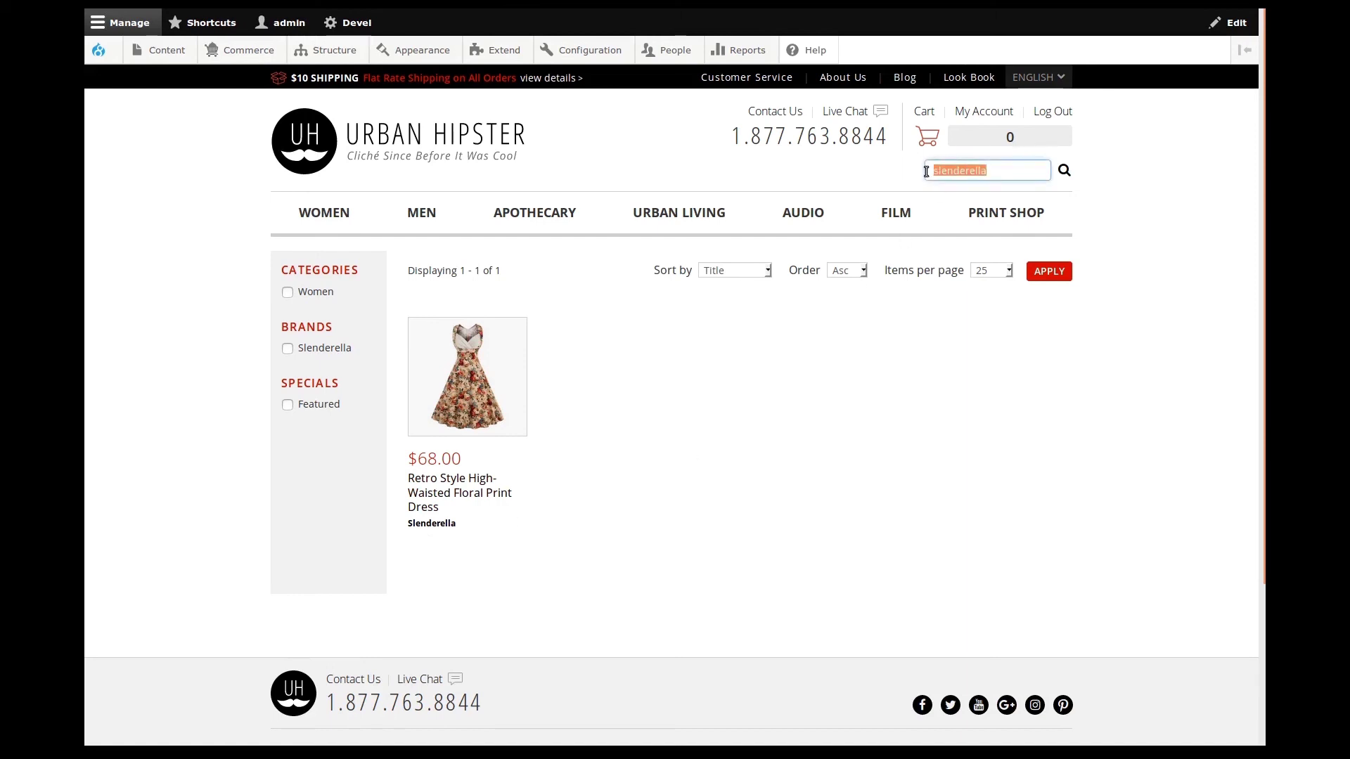
text(ban.c)
key(BackSpace)
- Complete the 'ban.do' search and scroll through the 8 BAN.DO products
text(do)
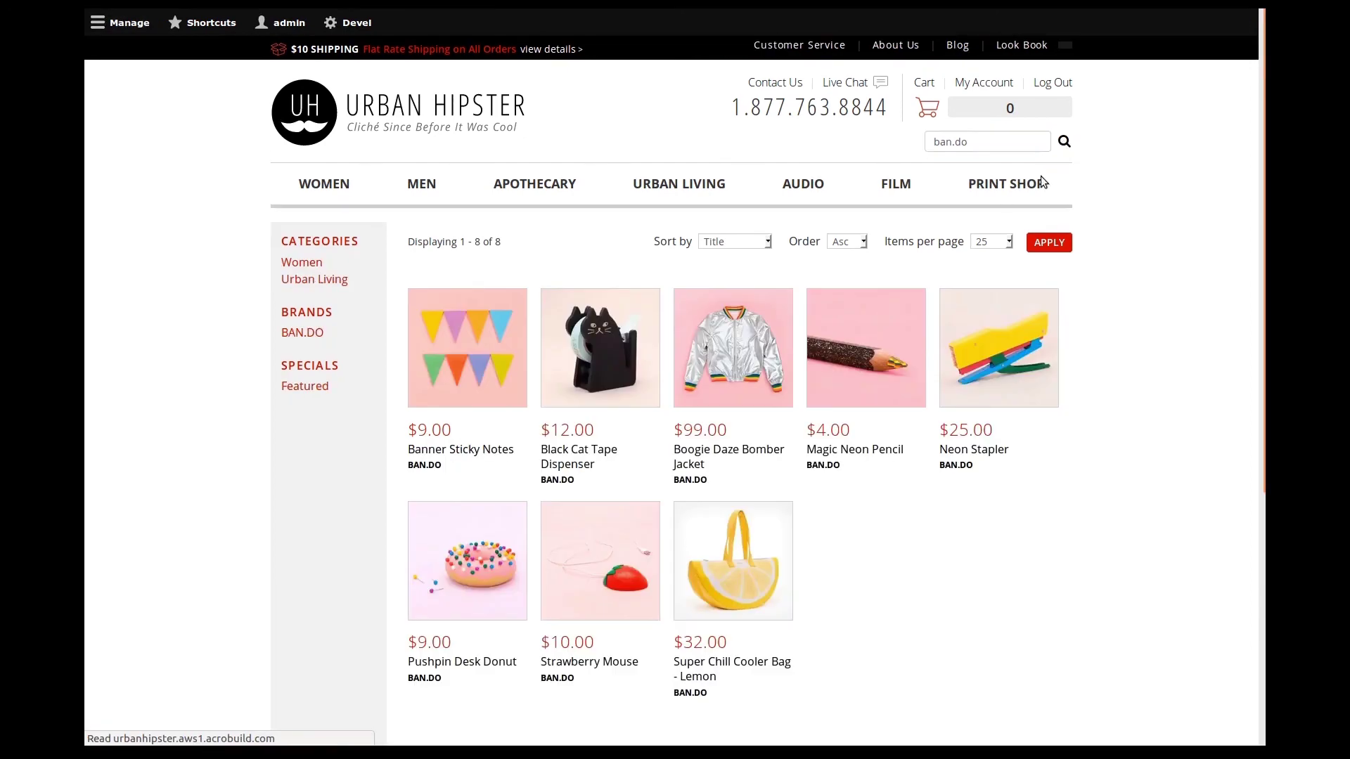
scroll(1075, 232, down, 2)
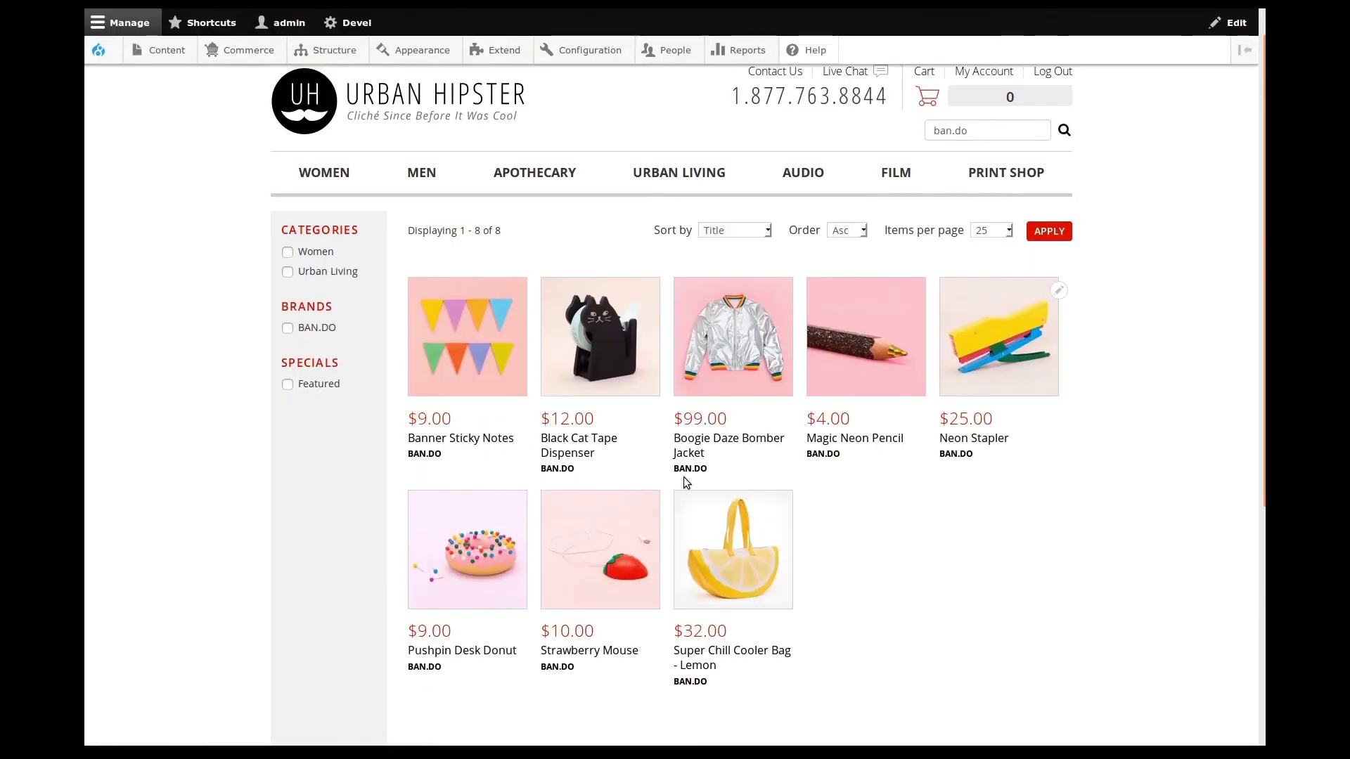